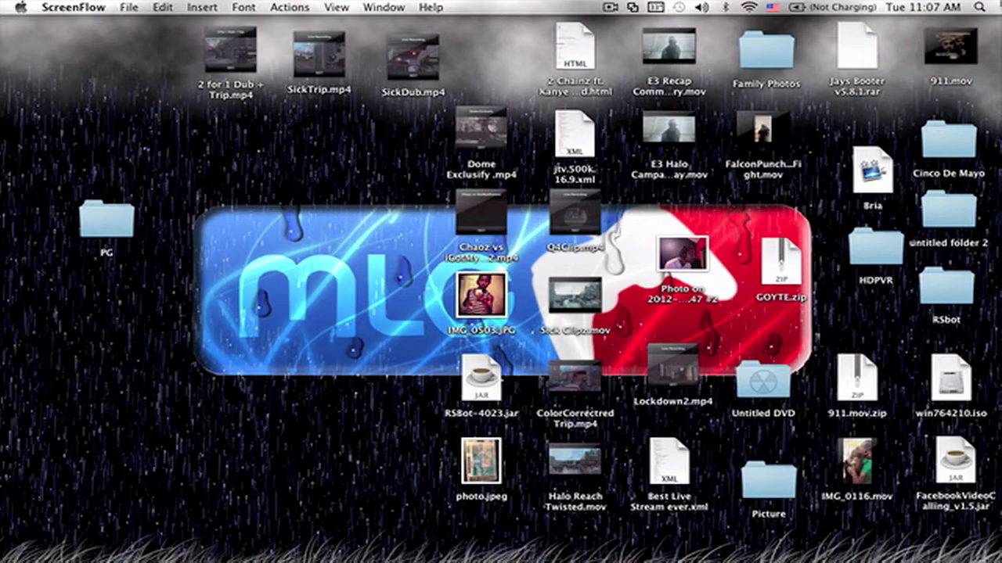
Step: Find and launch EyeTV through the system search, skip the offered software update, and nudge its video window into the screen corner
click(980, 7)
text(sc)
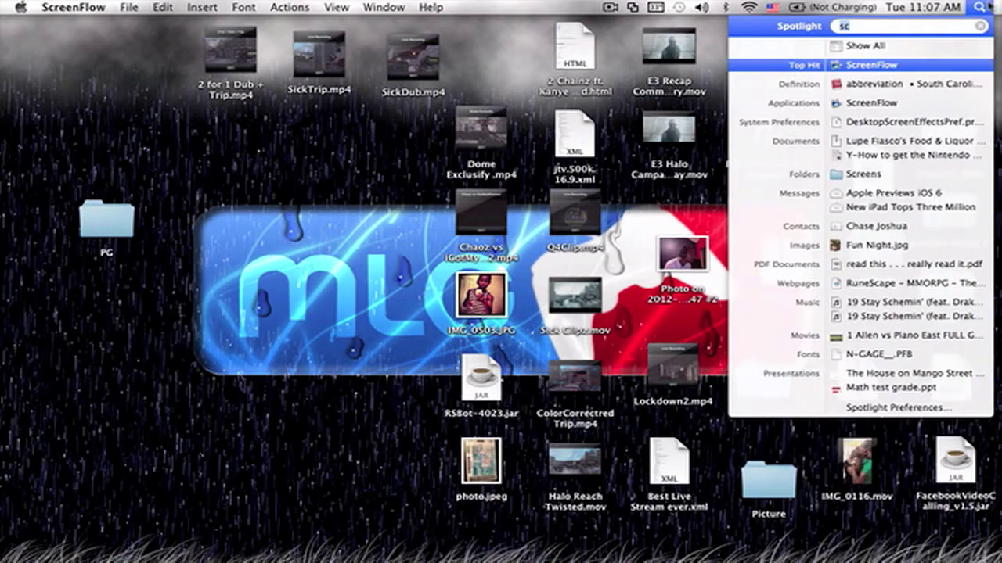
key(BackSpace)
key(BackSpace)
text(eyetv)
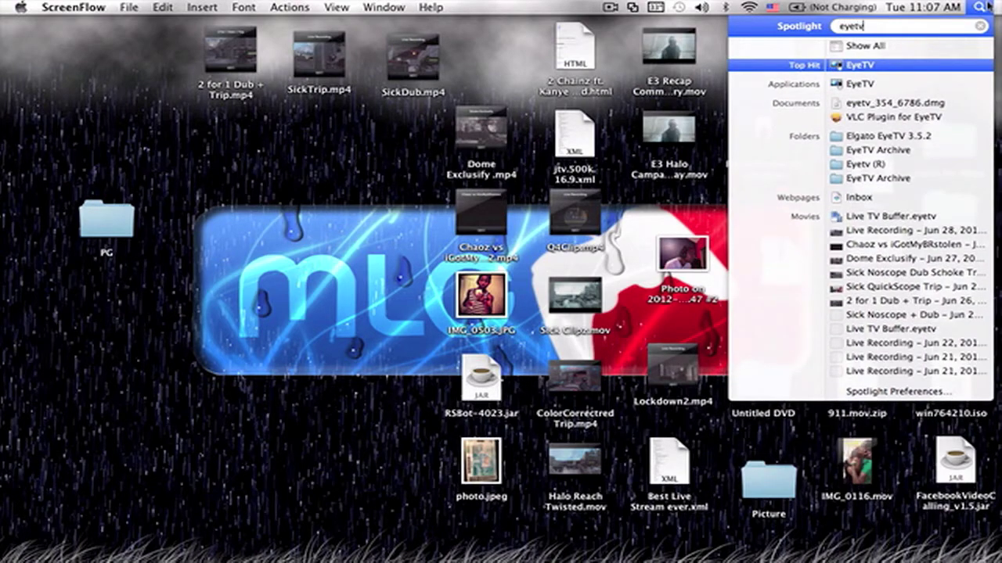
key(Return)
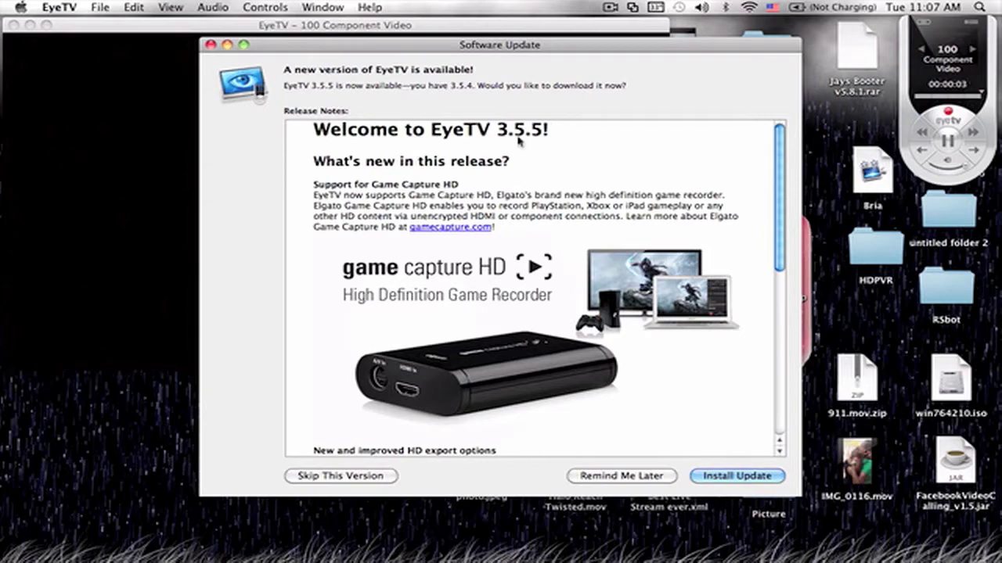
click(359, 479)
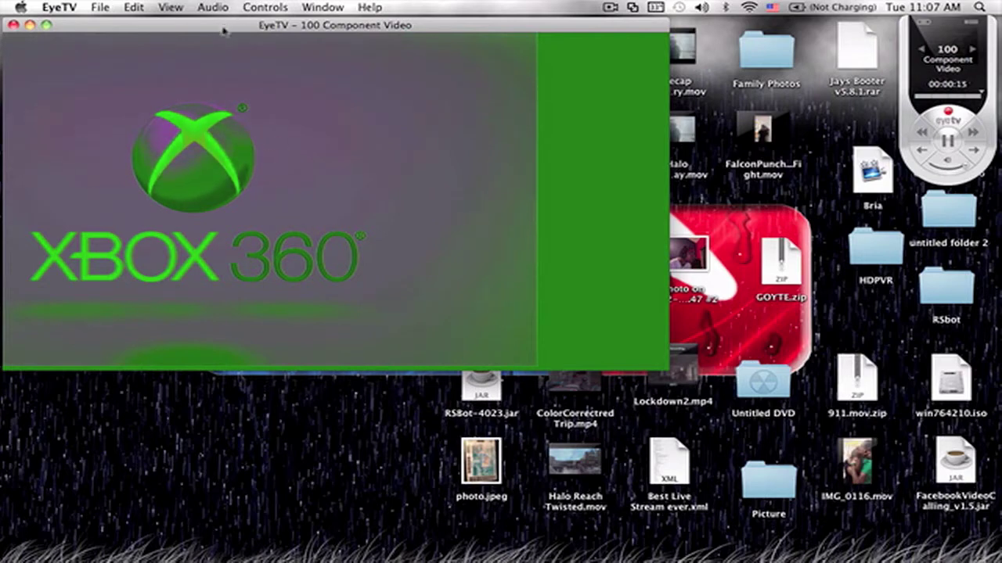
drag(173, 34, 170, 32)
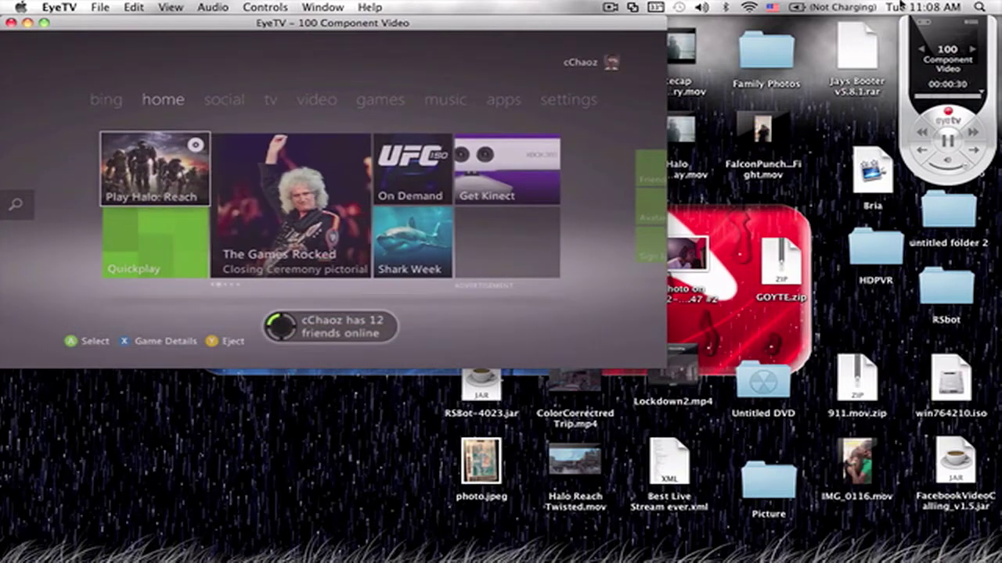
Step: Find CamTwist by searching the system for "cam" and launch it
click(980, 7)
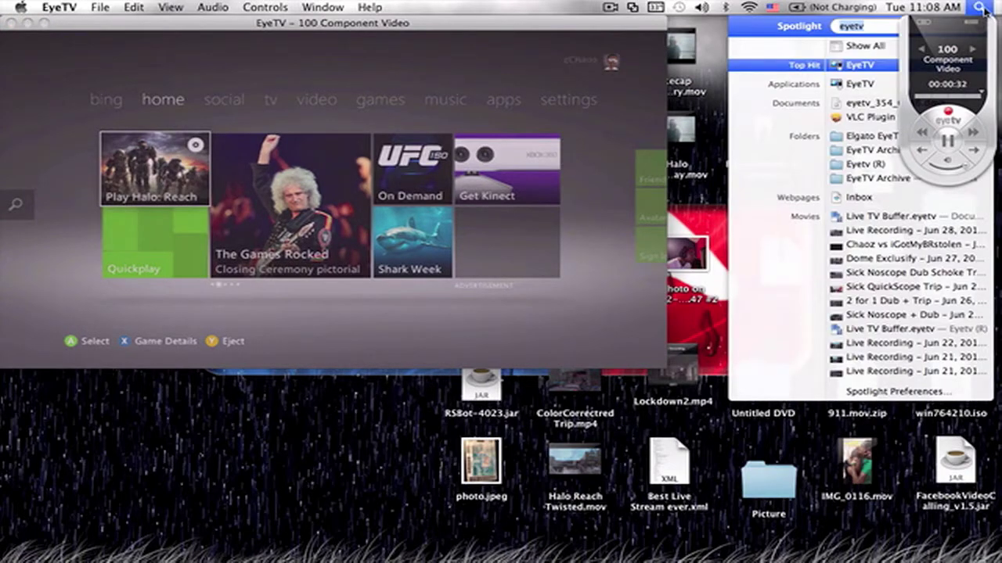
text(cam)
click(980, 7)
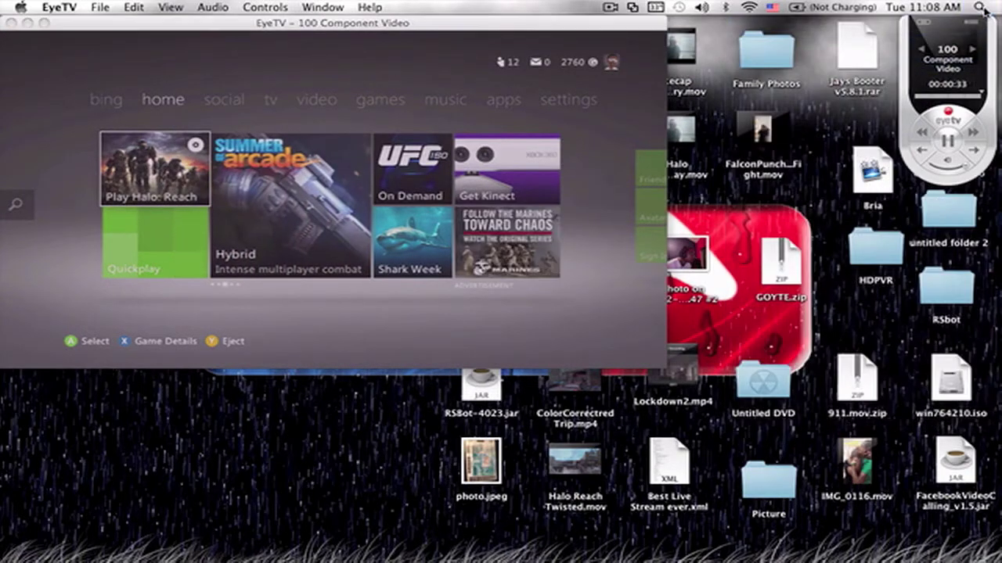
click(981, 7)
key(Return)
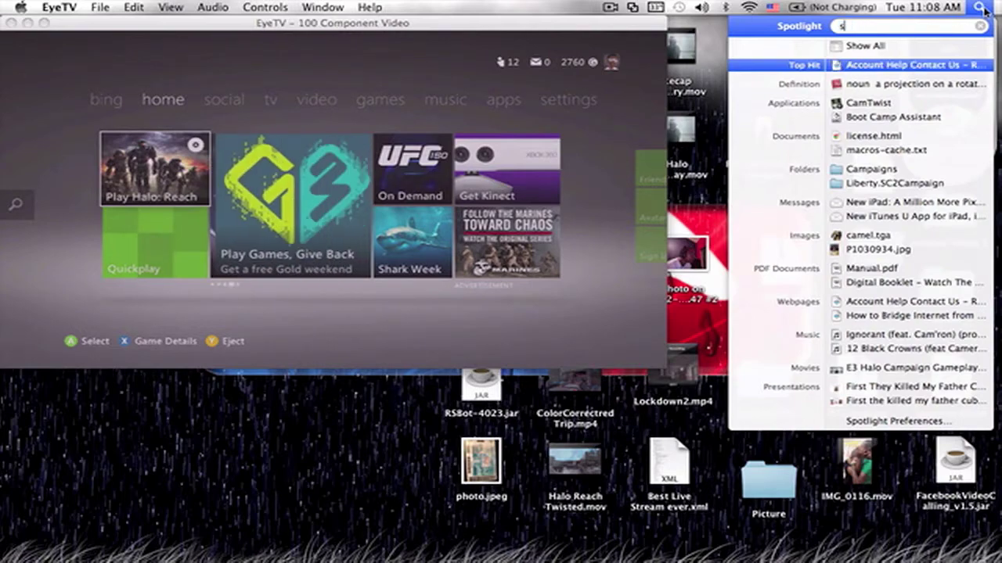
Step: Search the system for "soundflower" and launch Soundflowerbed
text(soundflo)
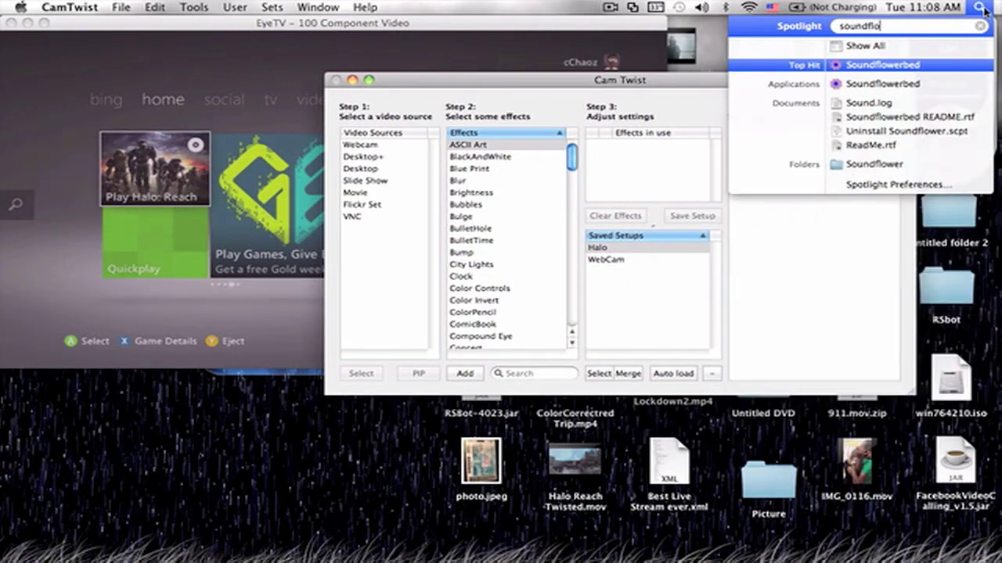
text(wer)
key(Return)
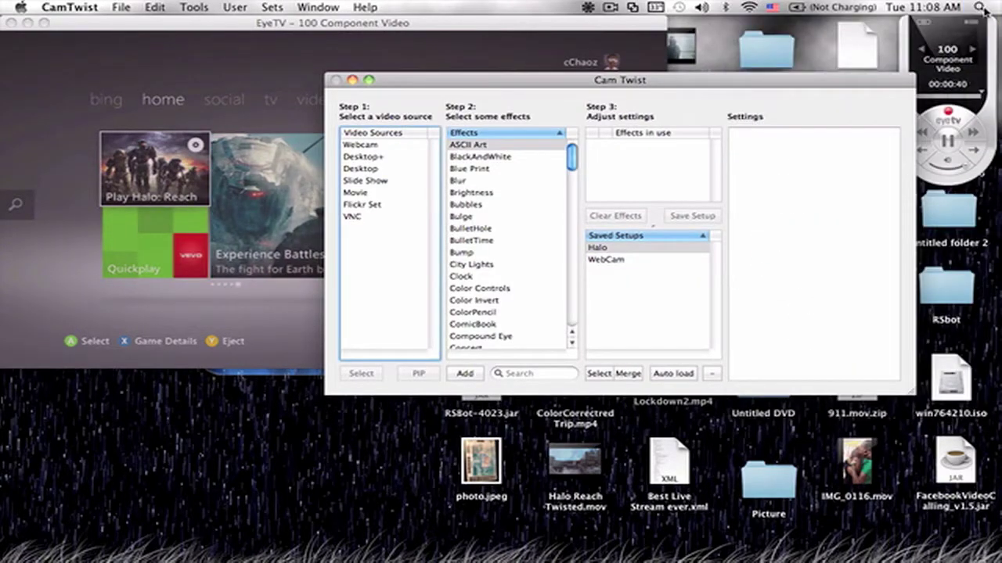
Step: Find Audio Hijack Pro by searching the system for "audio", launch it, and bring its window in front of CamTwist
click(980, 7)
text(audio)
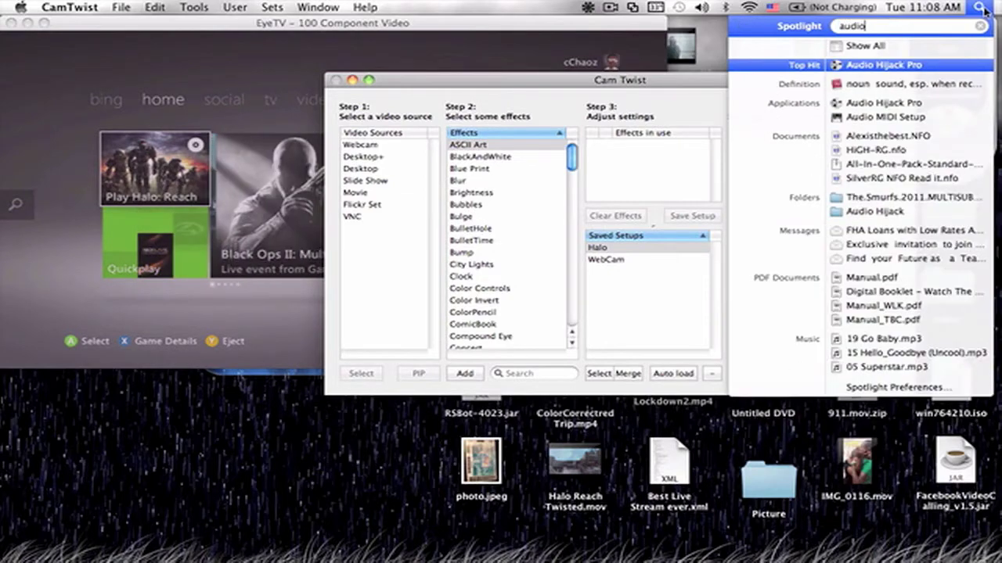
key(Return)
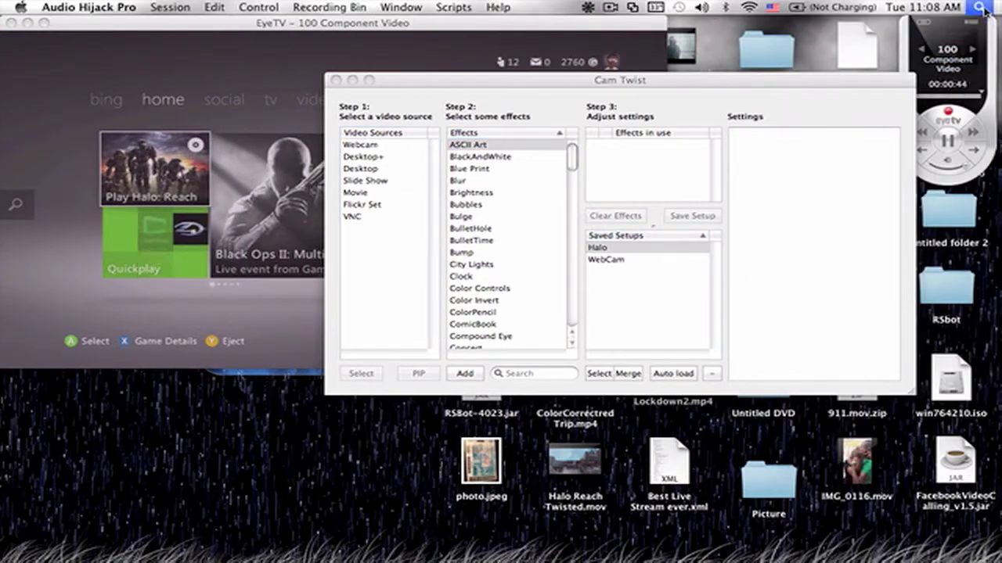
click(981, 7)
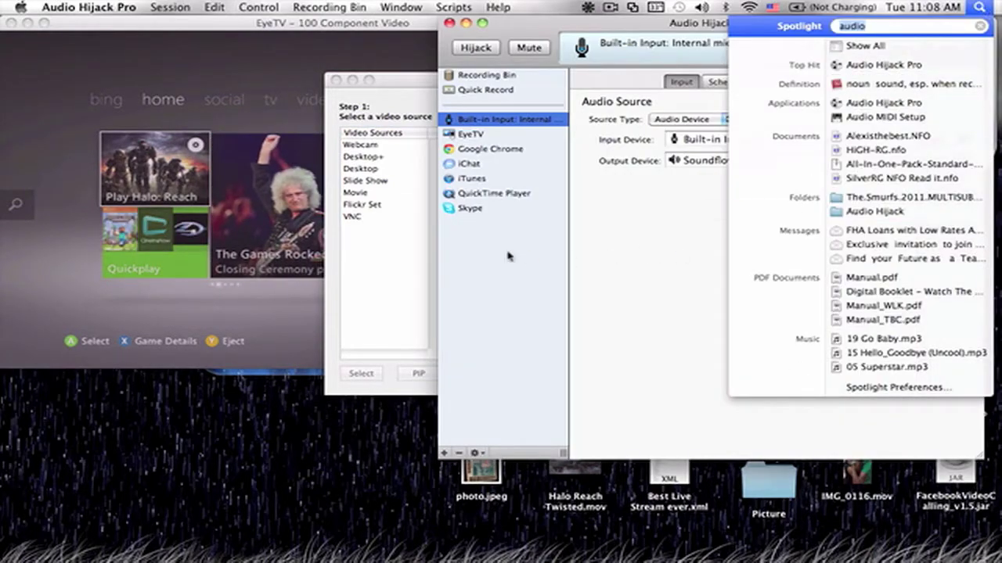
click(404, 84)
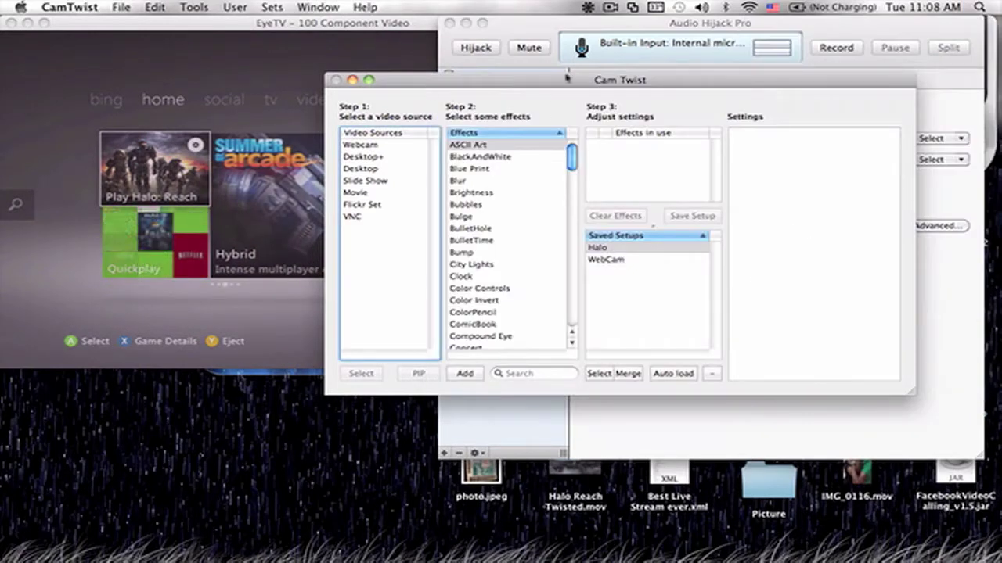
click(564, 67)
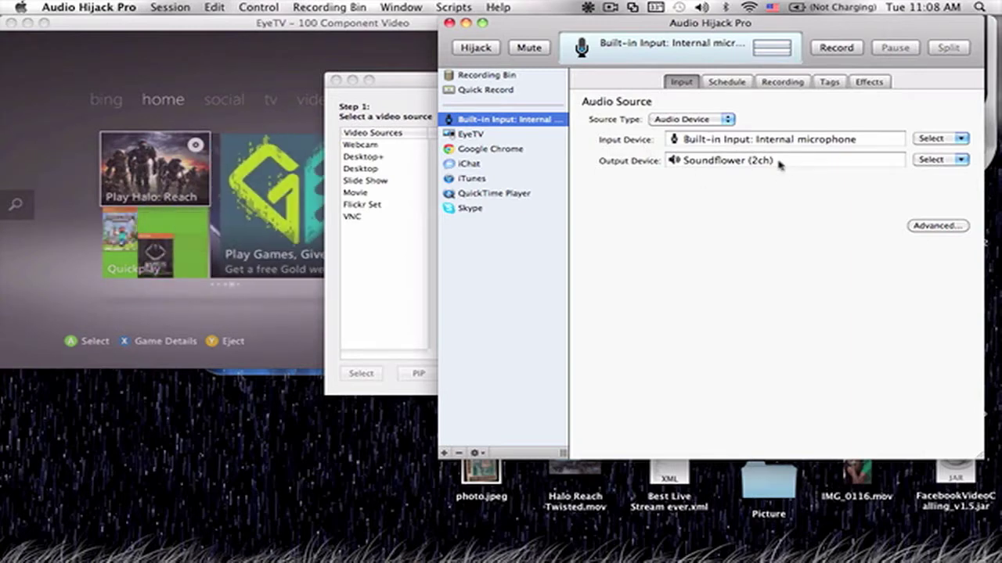
Step: Route the built-in input session from the internal microphone to Soundflower (2ch), and test the hijack by starting and stopping it
click(925, 139)
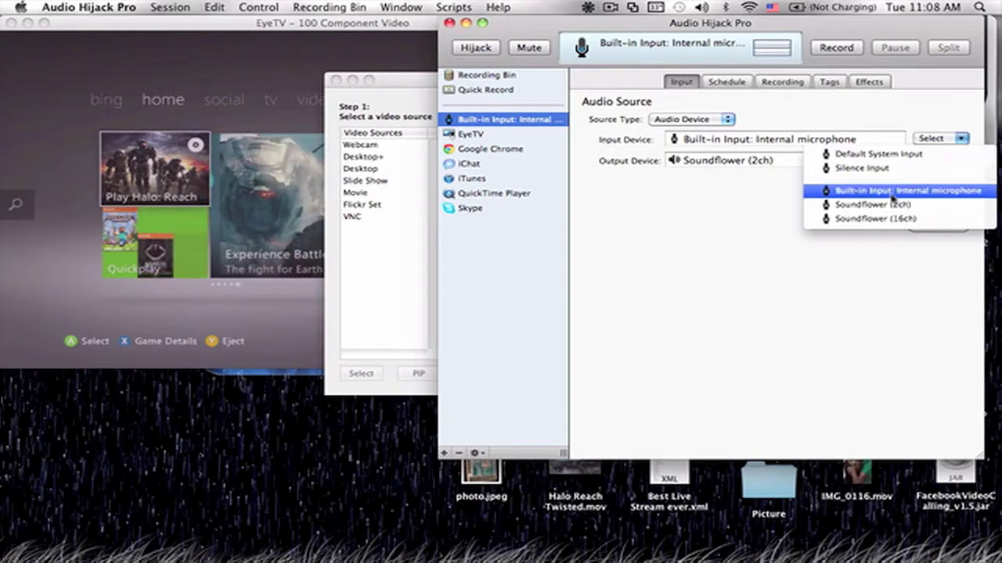
click(814, 191)
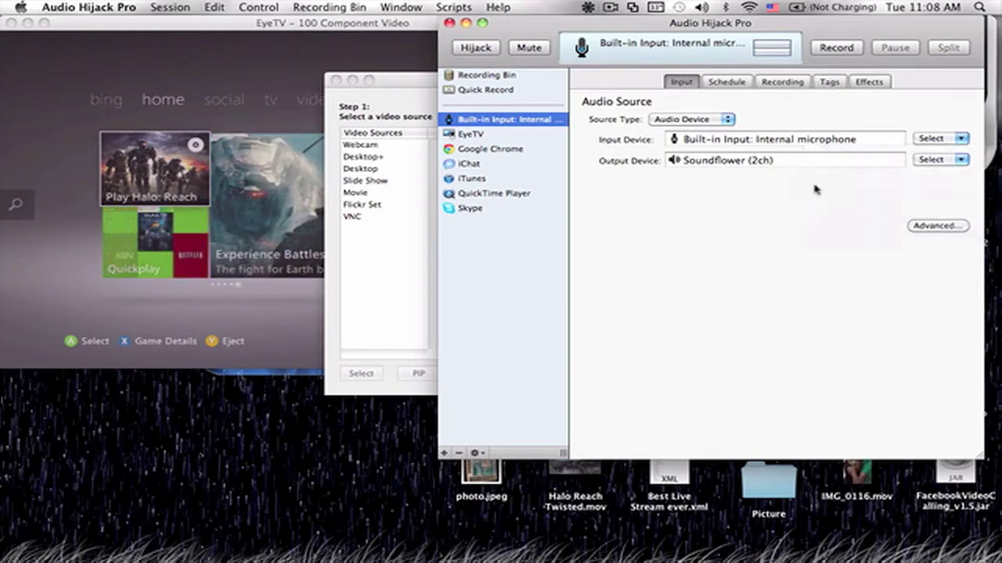
click(935, 159)
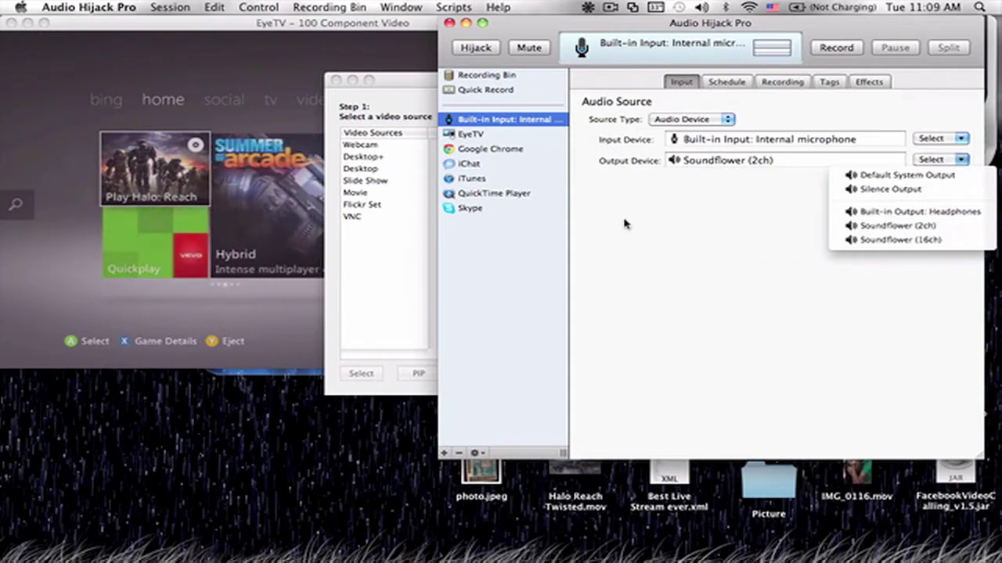
click(868, 230)
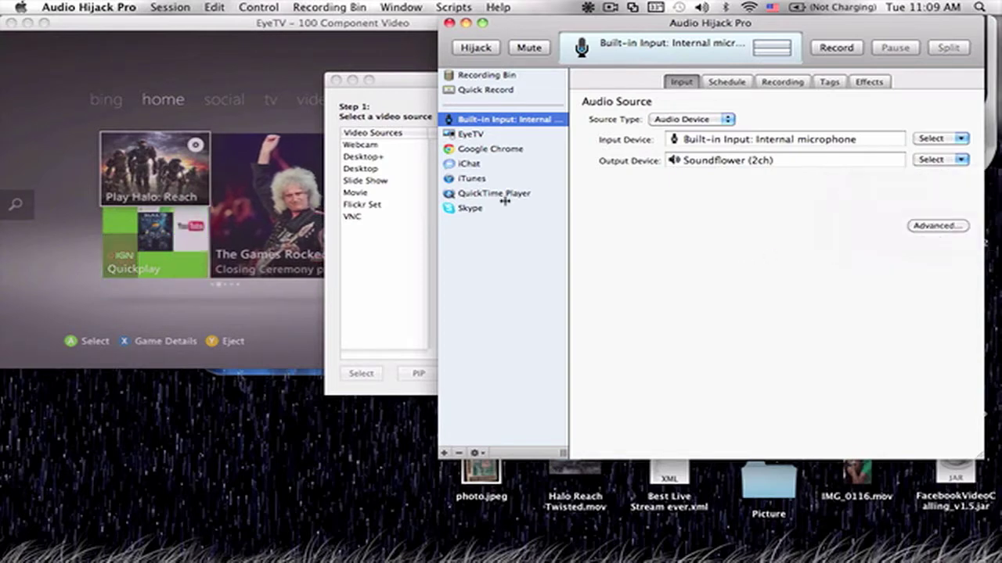
click(488, 48)
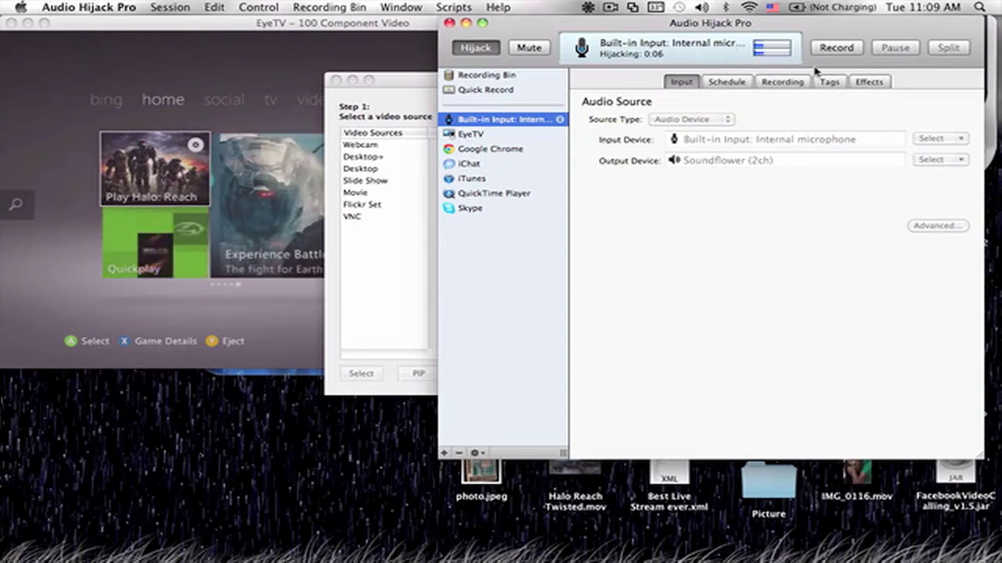
click(485, 50)
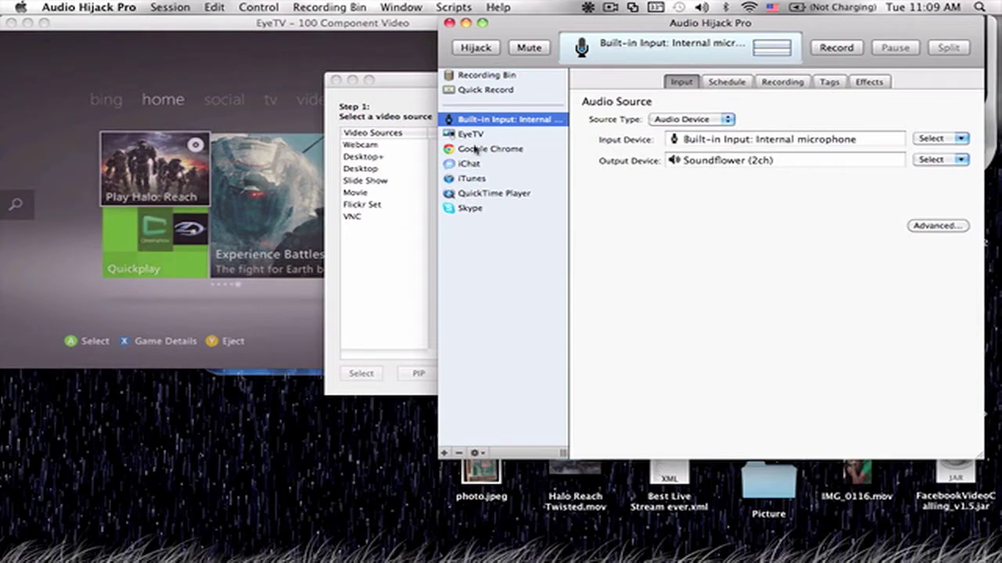
Step: In CamTwist, use Desktop+ as the video source and confine it to the EyeTV - 100 Component Video application window
click(388, 98)
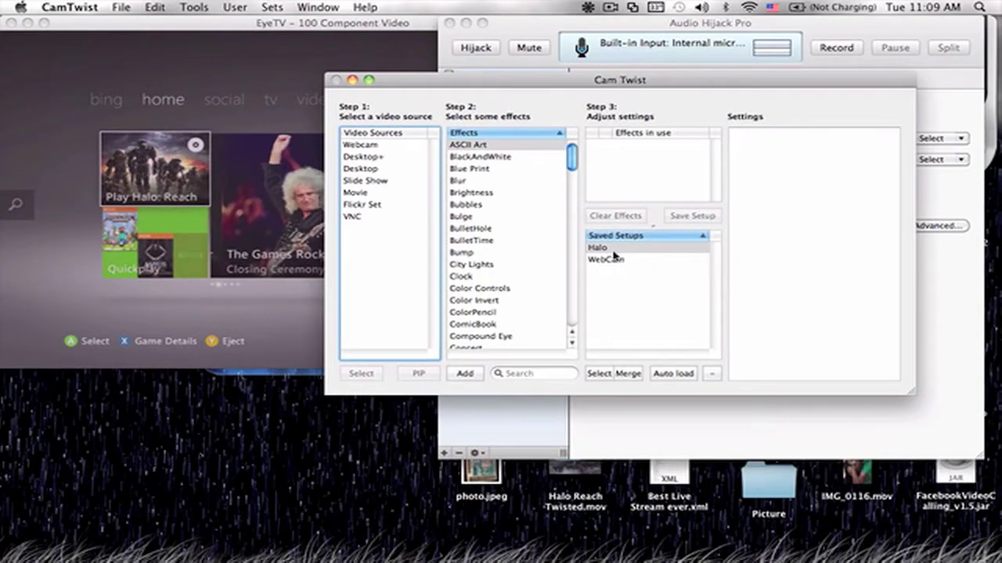
double_click(387, 159)
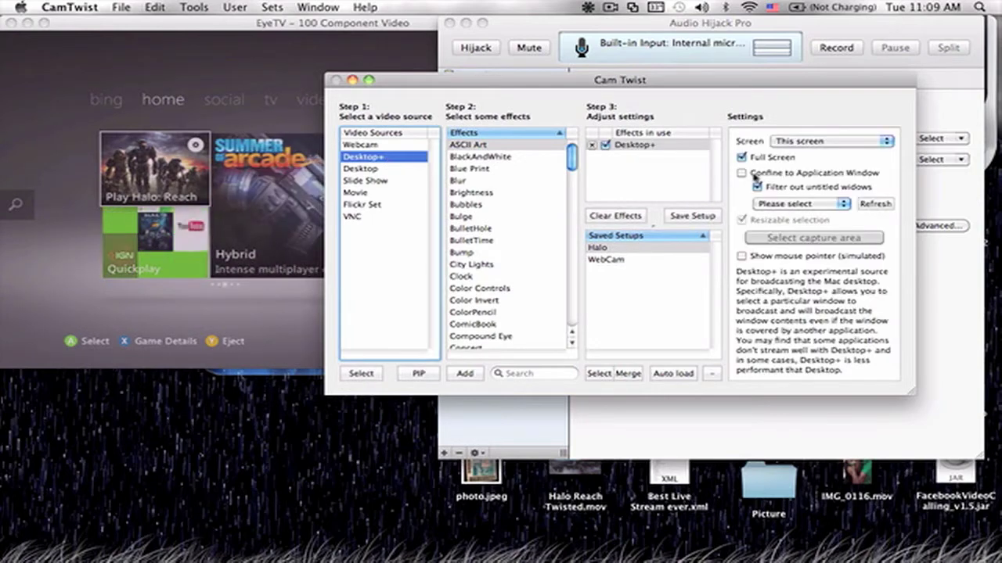
click(752, 175)
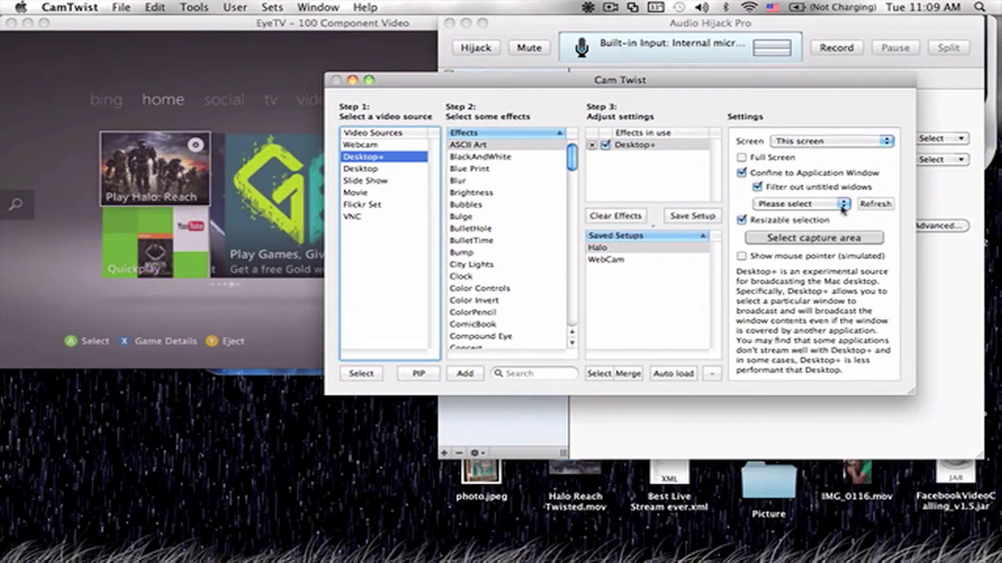
click(840, 204)
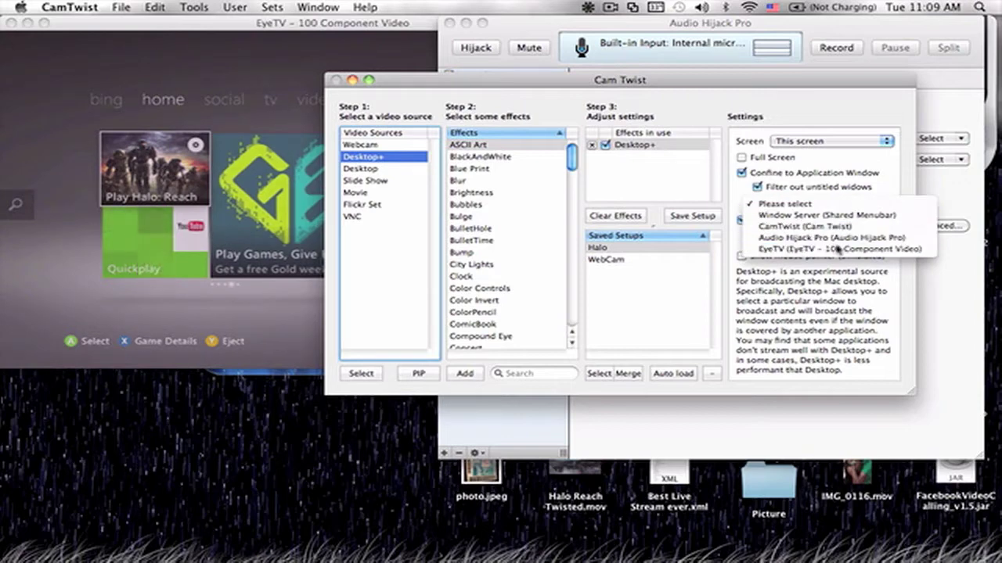
click(837, 249)
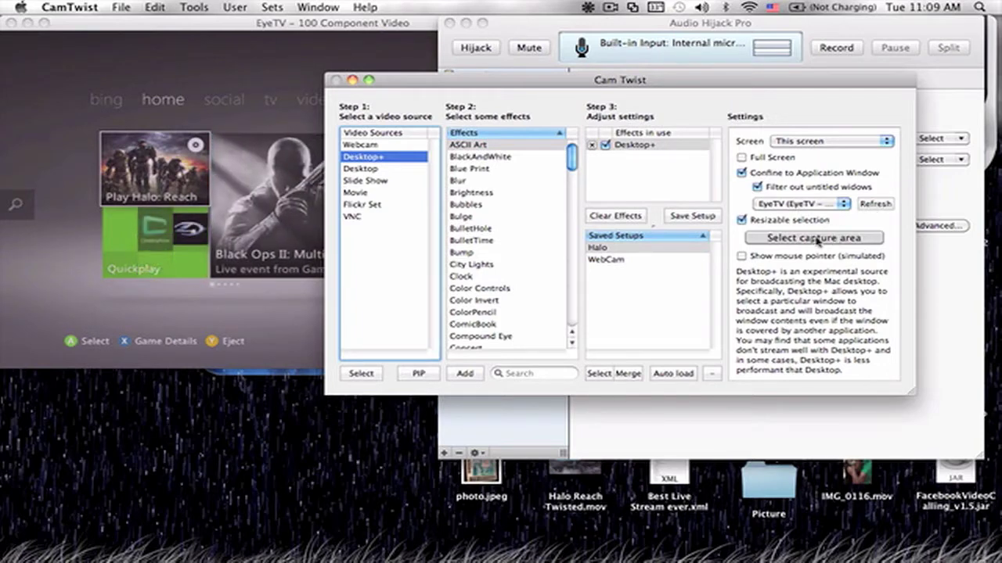
Step: Adjust the capture area so its upper edge sits below the EyeTV title bar, with the simulated mouse pointer turned off
click(806, 239)
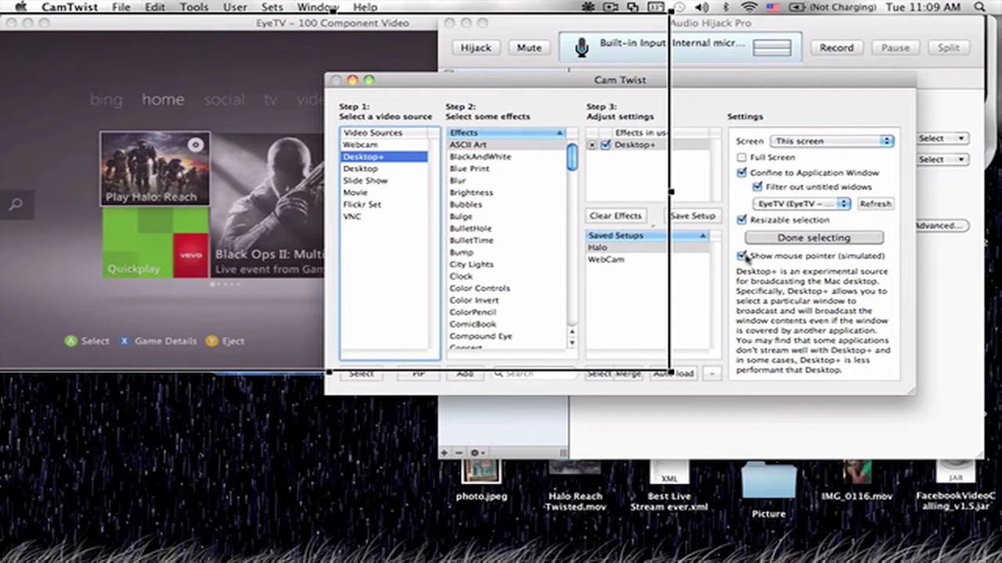
click(742, 256)
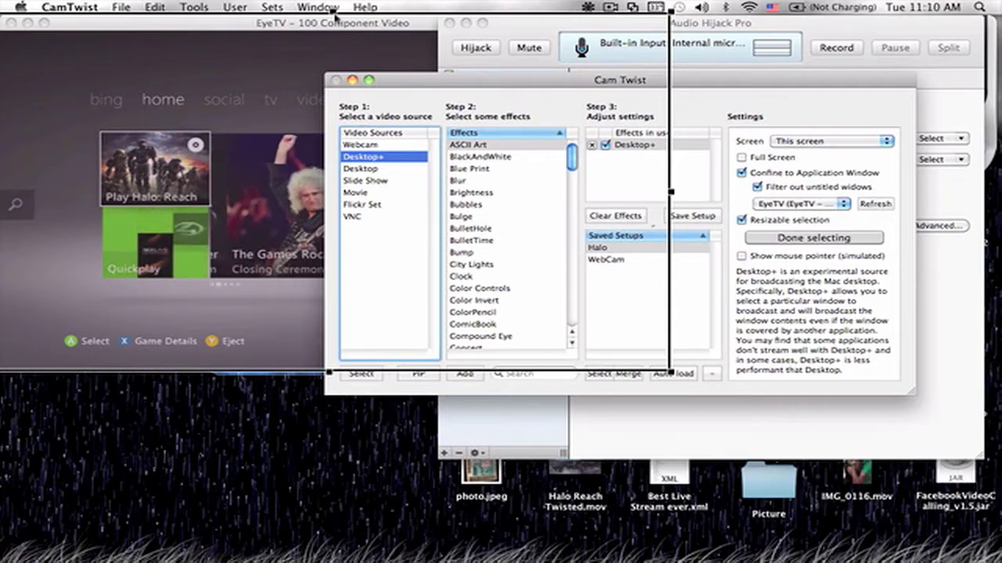
drag(332, 11, 344, 32)
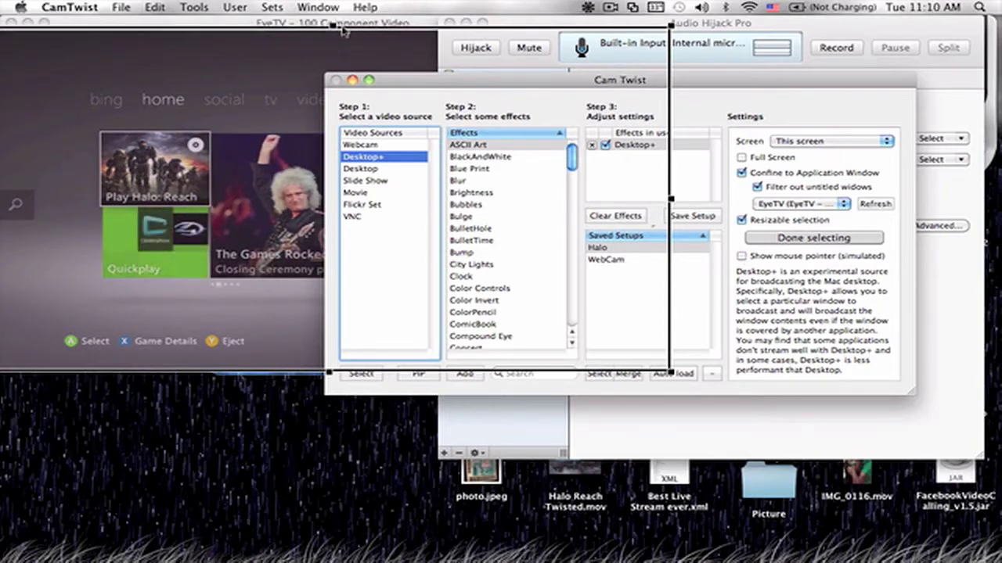
Step: Preview the captured EyeTV picture and close the preview window
click(194, 7)
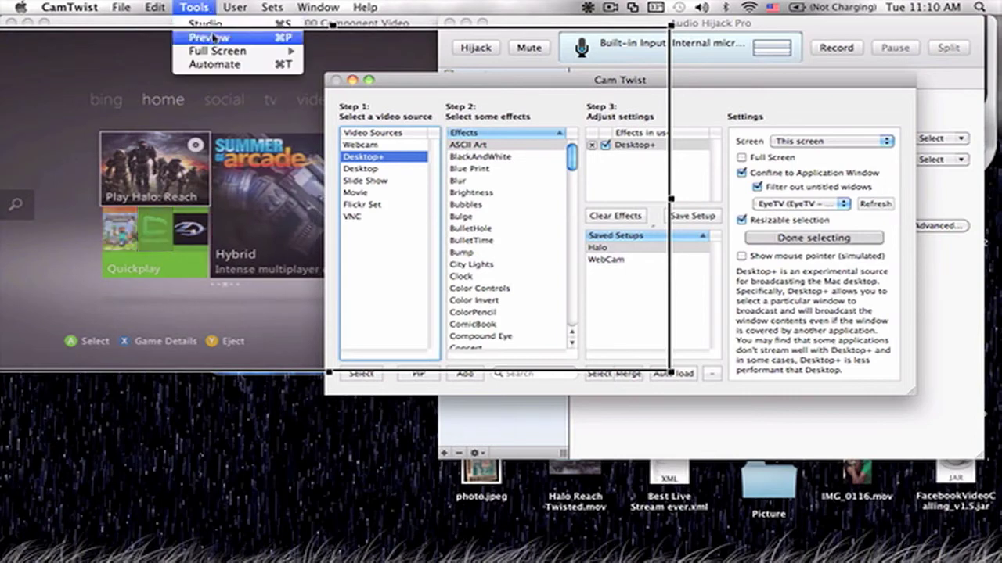
click(210, 35)
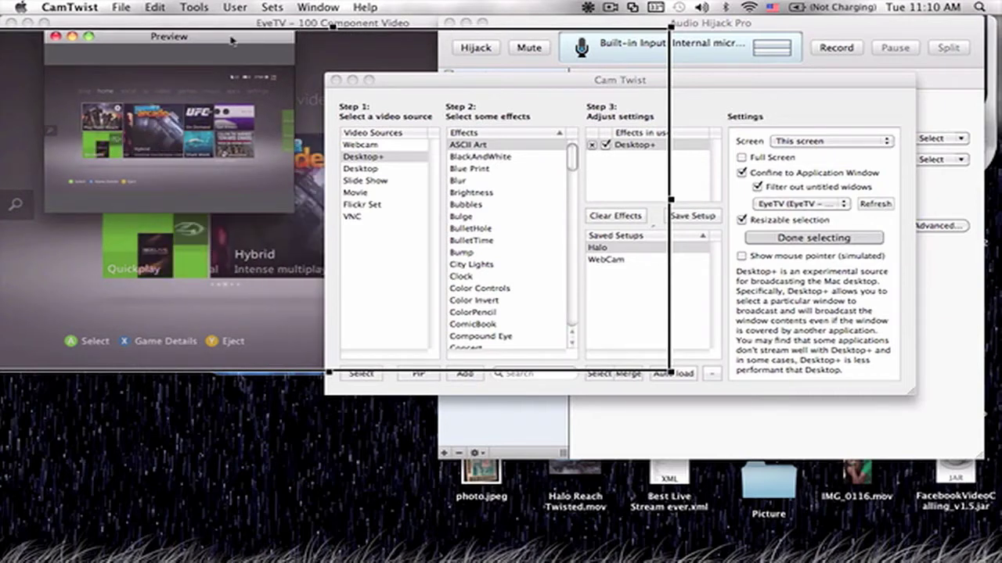
click(56, 36)
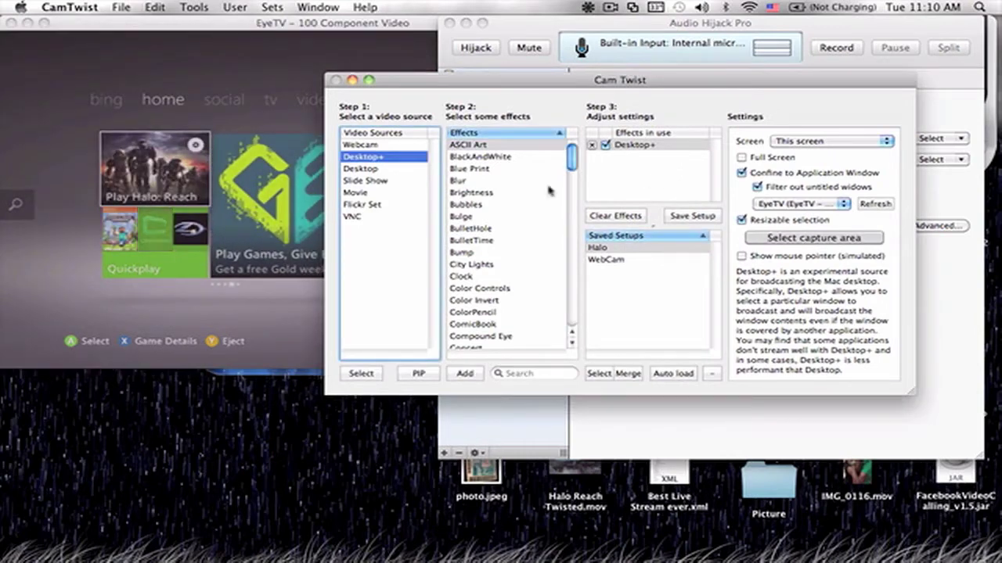
Step: Add the webcam as a picture-in-picture overlay on the Desktop+ source and preview the combined output
click(356, 145)
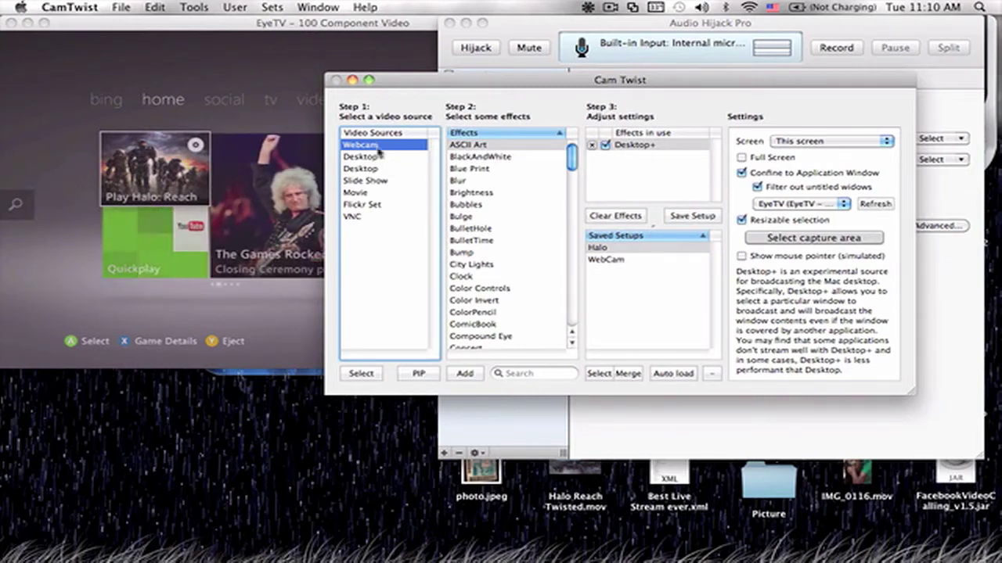
click(421, 376)
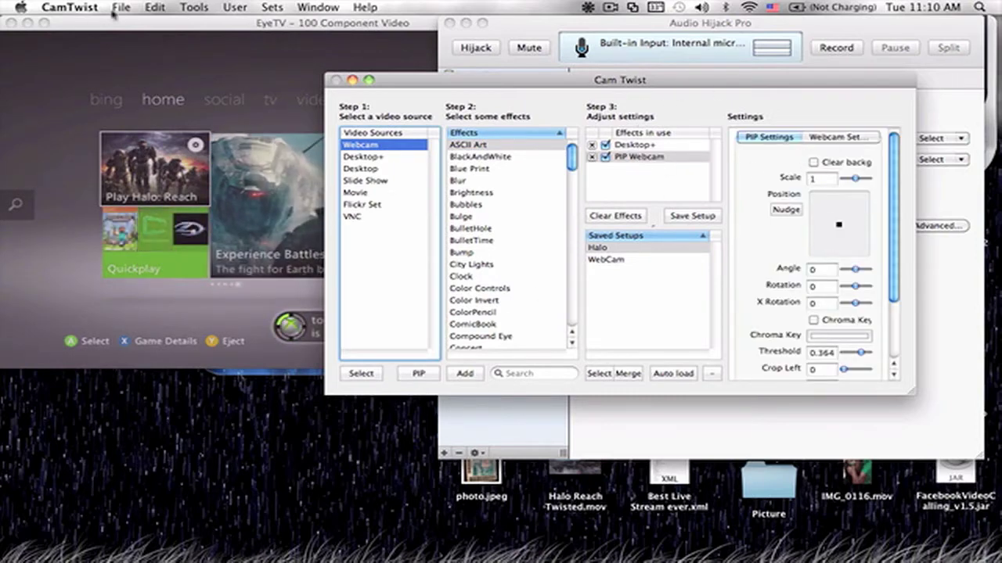
click(193, 7)
click(208, 36)
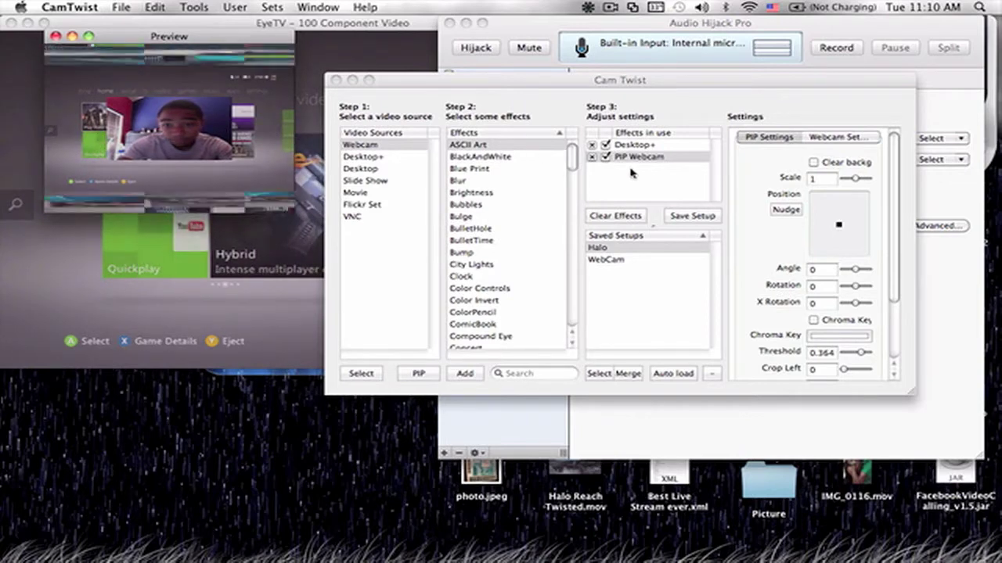
Step: Scale the PIP webcam overlay down to 0.533 and place it in the lower-left corner of the video picture
click(853, 179)
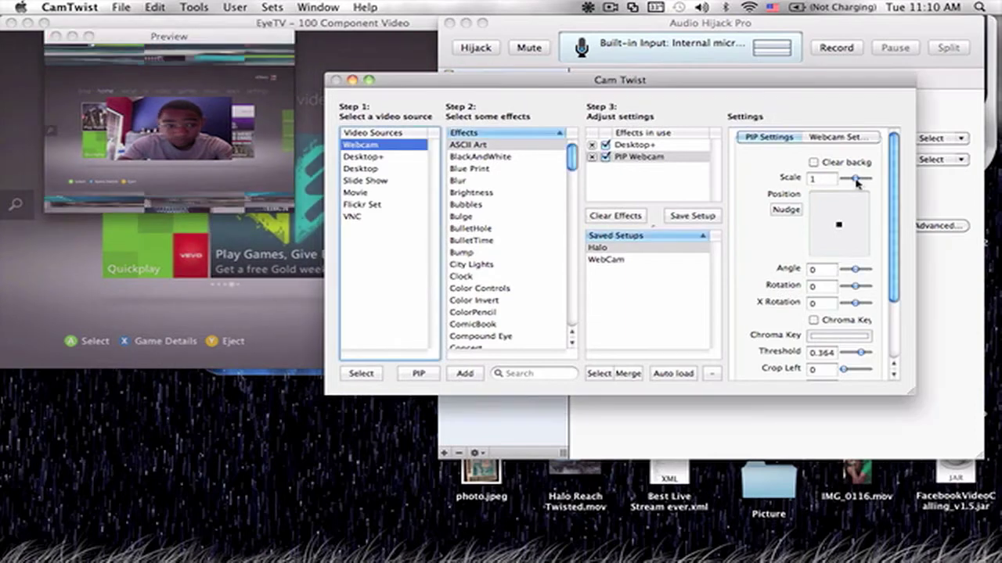
drag(854, 179, 851, 180)
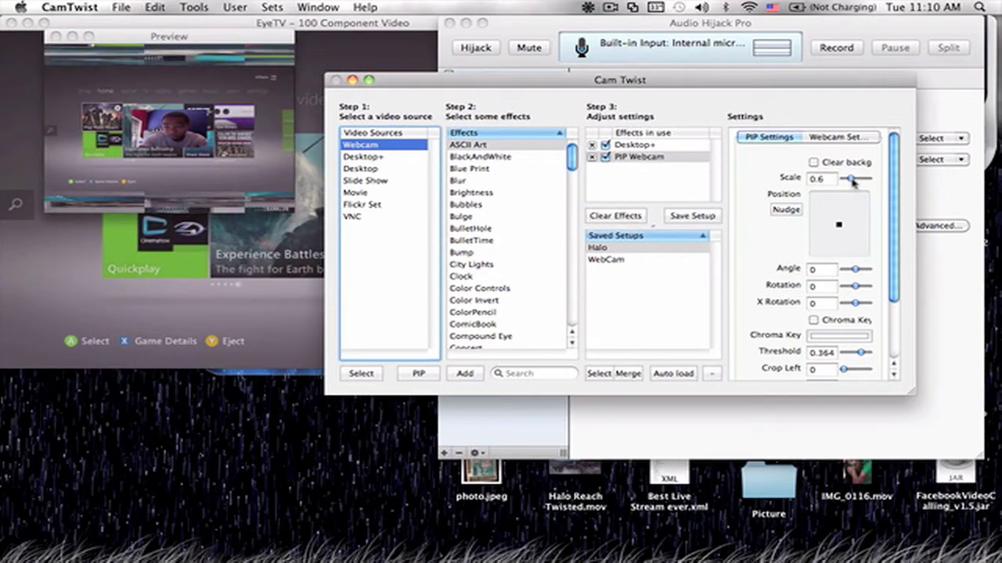
drag(853, 180, 852, 181)
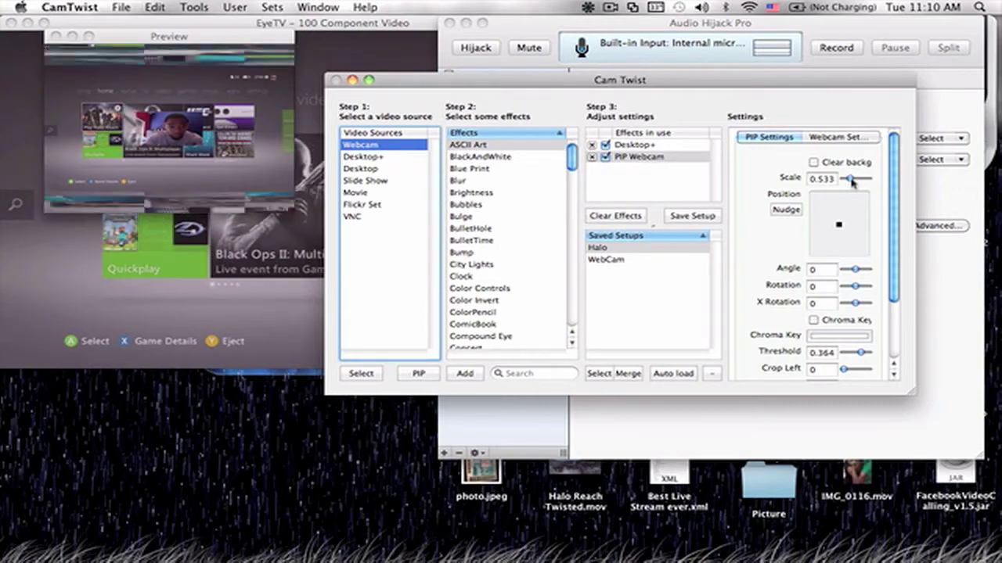
click(828, 238)
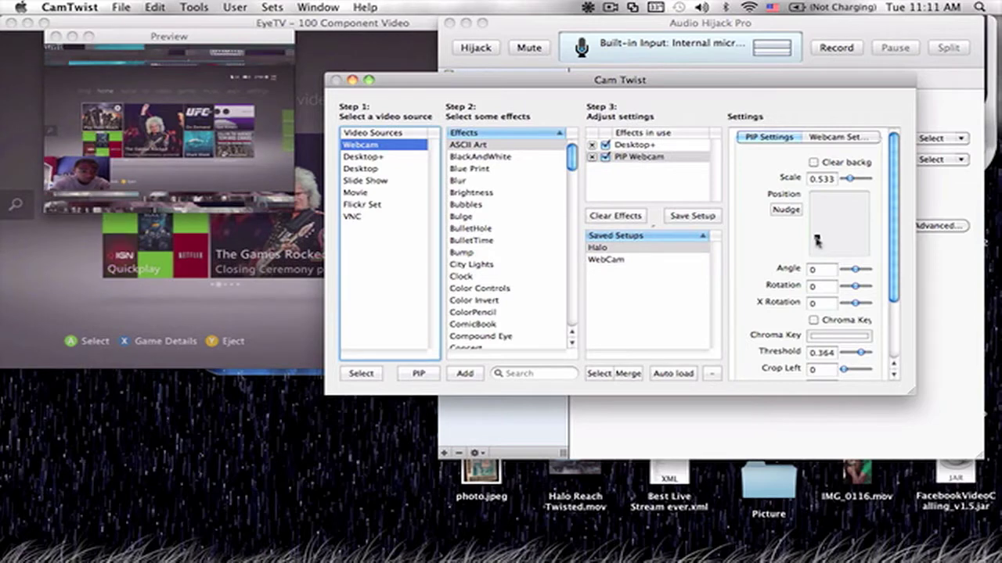
Step: Give the webcam overlay a red border with a width of about 9.333, and close the preview window
scroll(839, 373, down, 5)
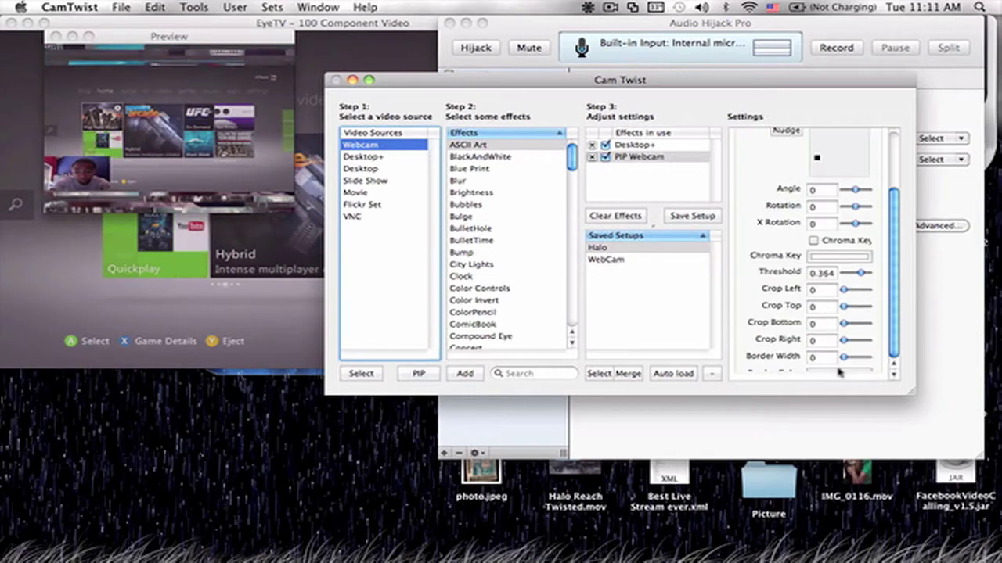
click(839, 372)
click(435, 334)
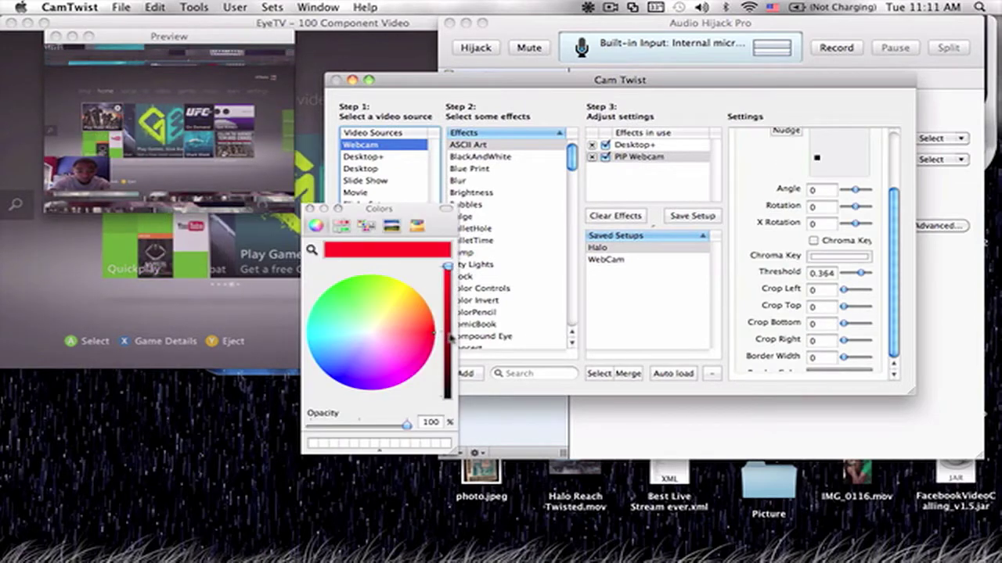
click(310, 209)
mouse_move(843, 357)
mouse_down()
mouse_move(890, 359)
mouse_move(856, 358)
mouse_up()
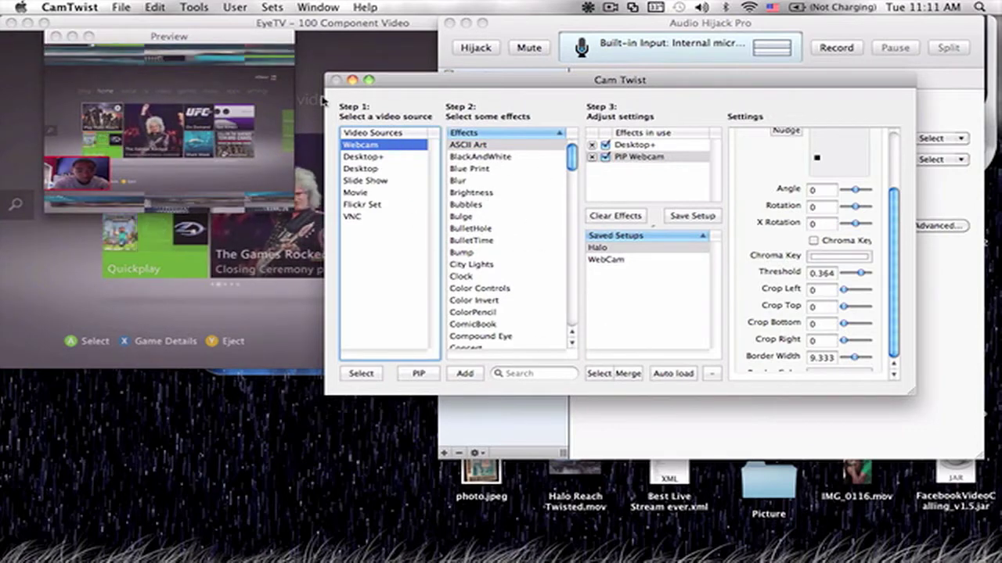
click(57, 36)
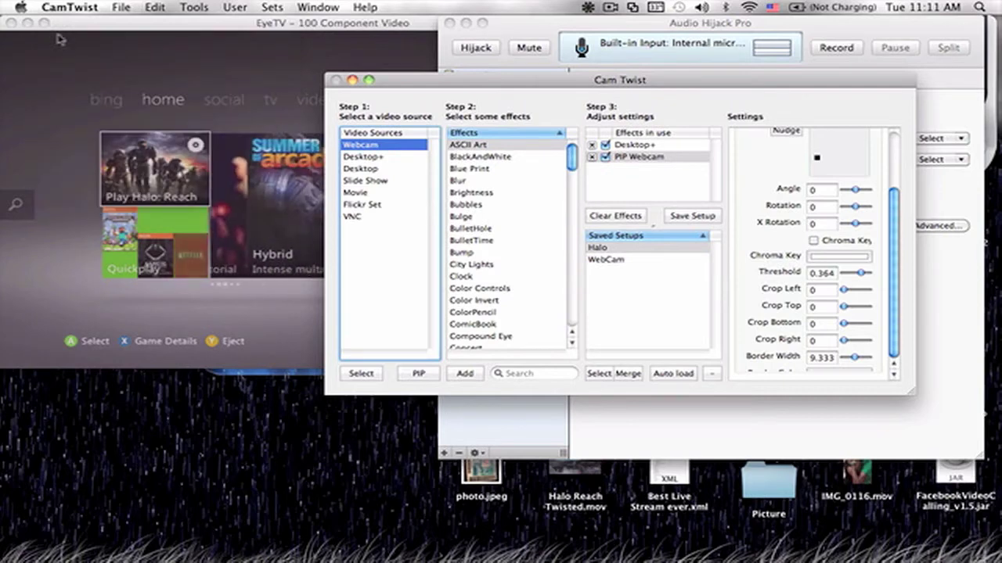
Step: Switch to Audio Hijack Pro and toggle hijacking of the built-in microphone session on and off
click(686, 436)
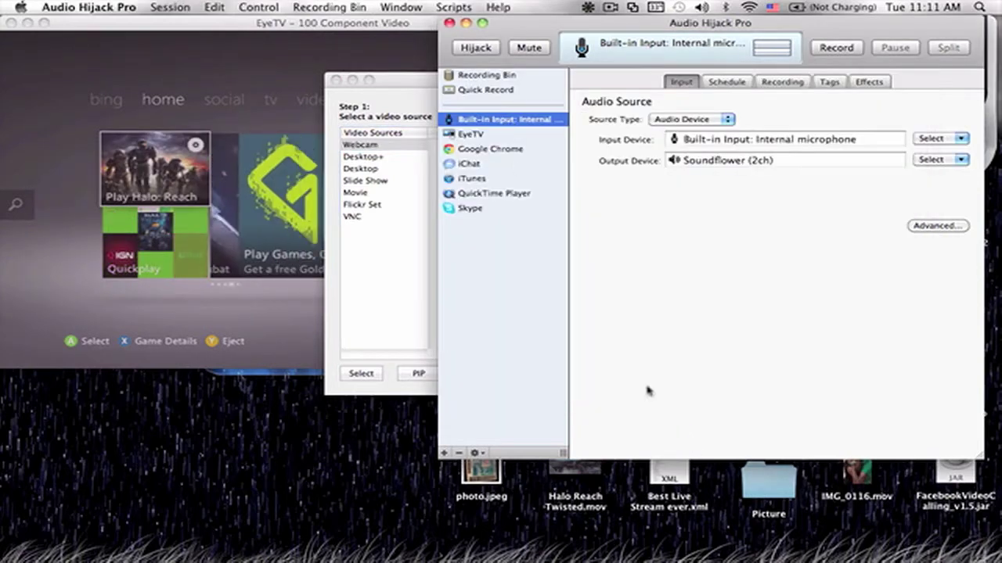
click(477, 47)
click(477, 47)
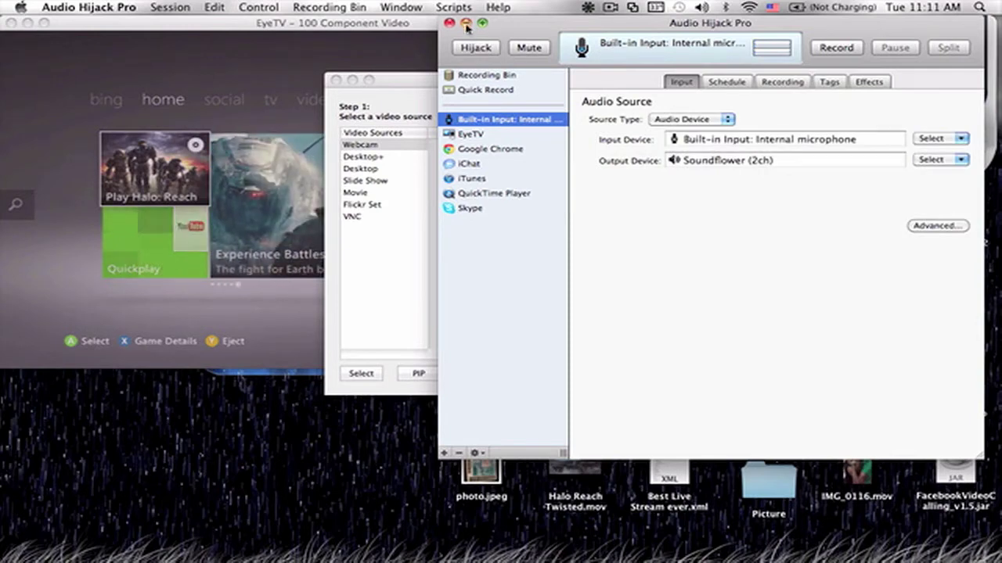
Step: Find Flash Media Live Encoder with Spotlight and launch it
key(super+space)
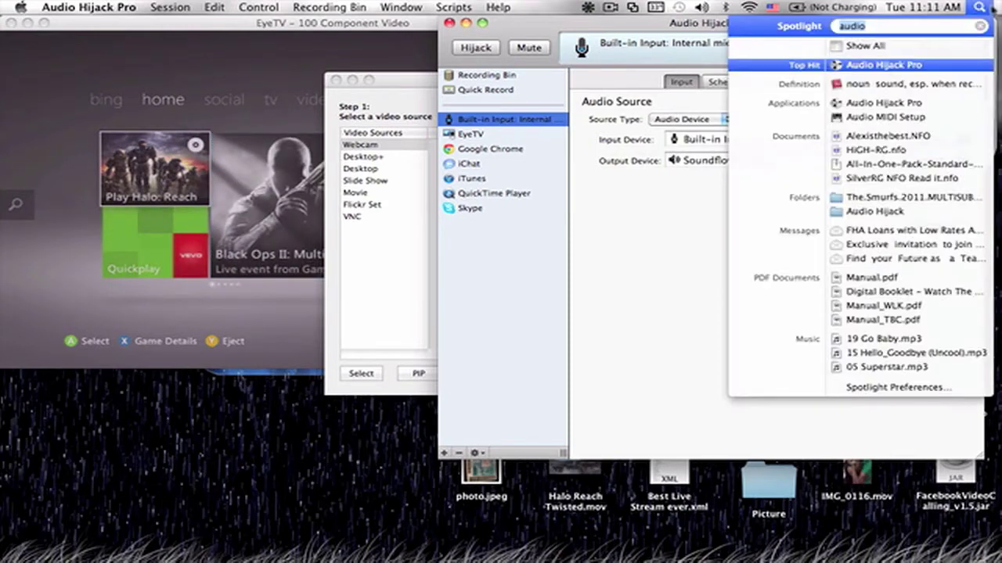
text(Flash)
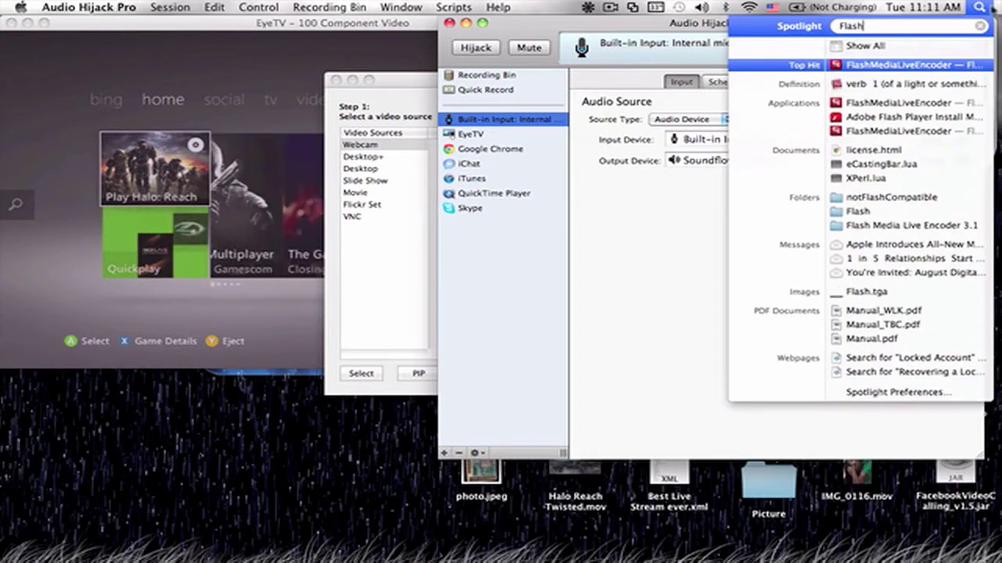
key(Return)
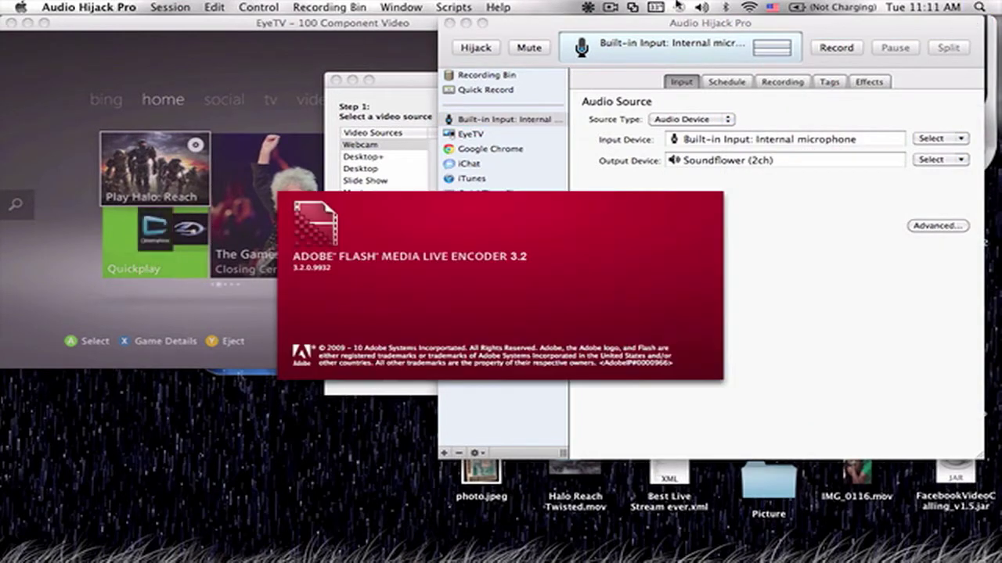
Step: Check the output routing of Soundflower (2ch) and Soundflower (16ch) in Soundflowerbed
click(587, 7)
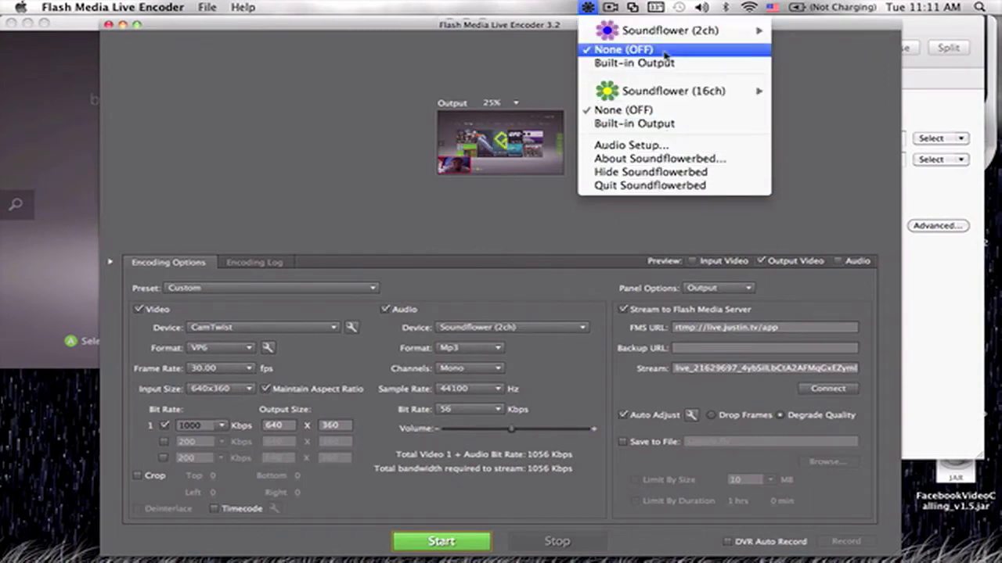
mouse_move(713, 37)
mouse_move(709, 100)
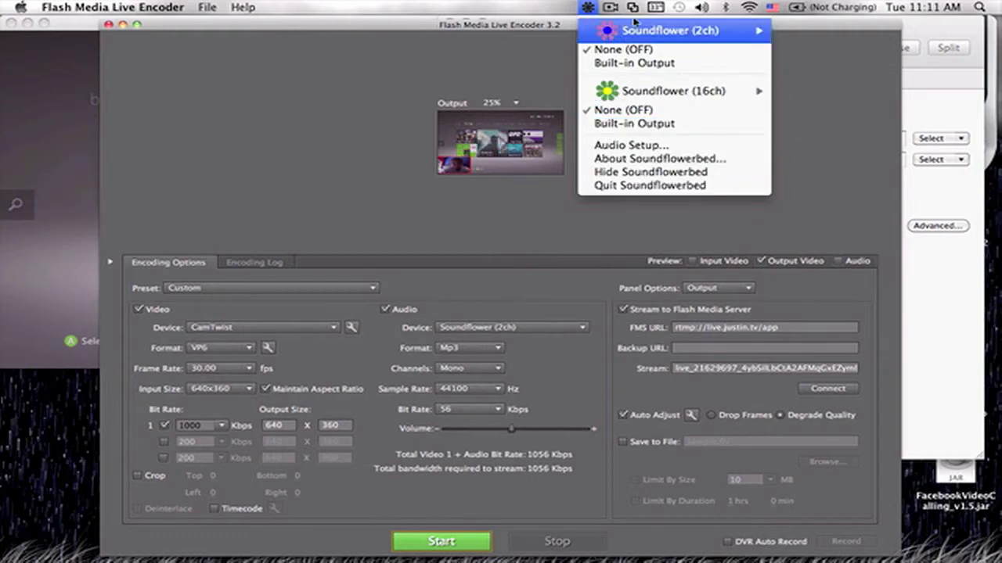
click(834, 28)
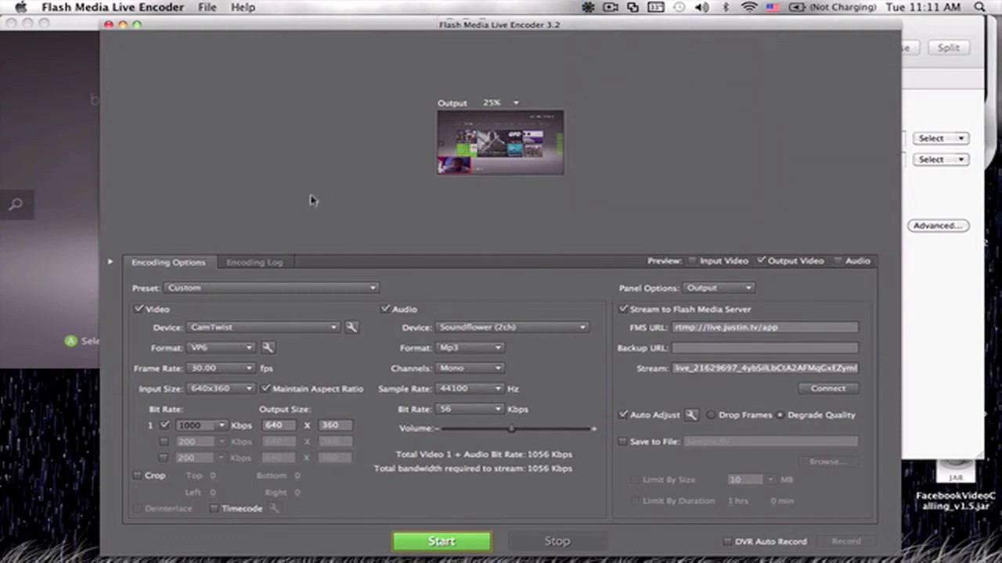
Step: Switch to EyeTV and review its General, Recording, Controls, Display, Full Screen, Sharing and iPhone preferences
click(58, 33)
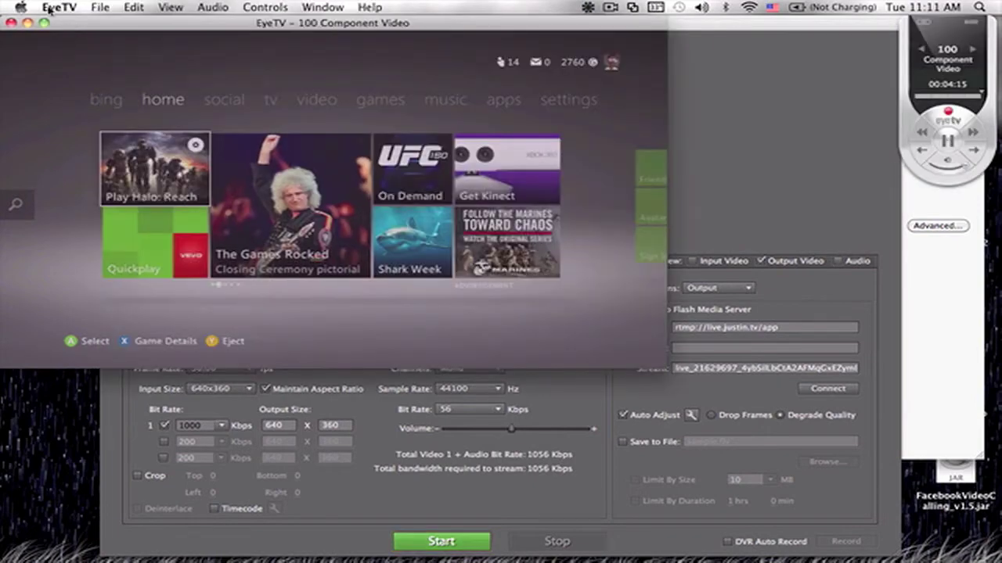
click(54, 7)
click(90, 60)
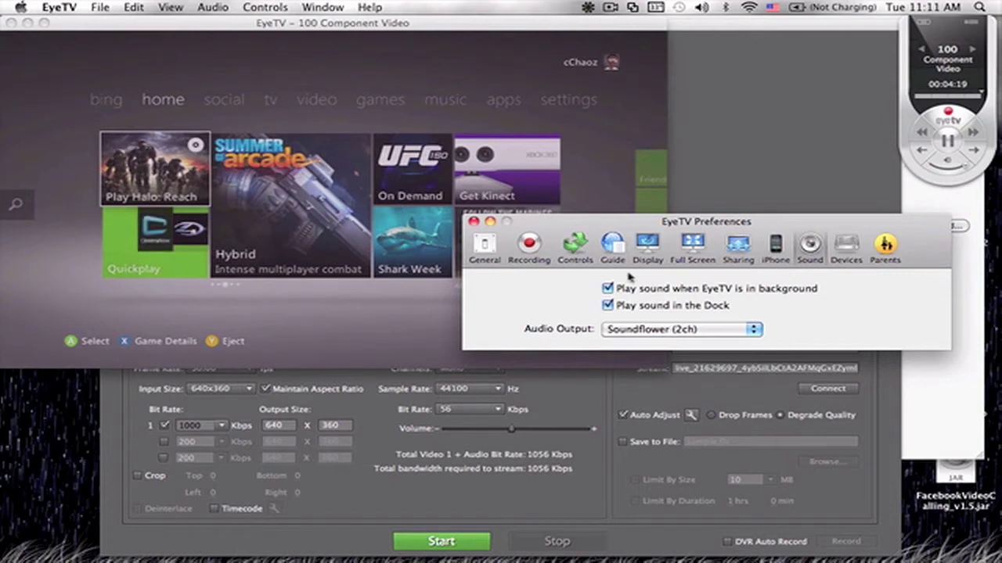
click(484, 248)
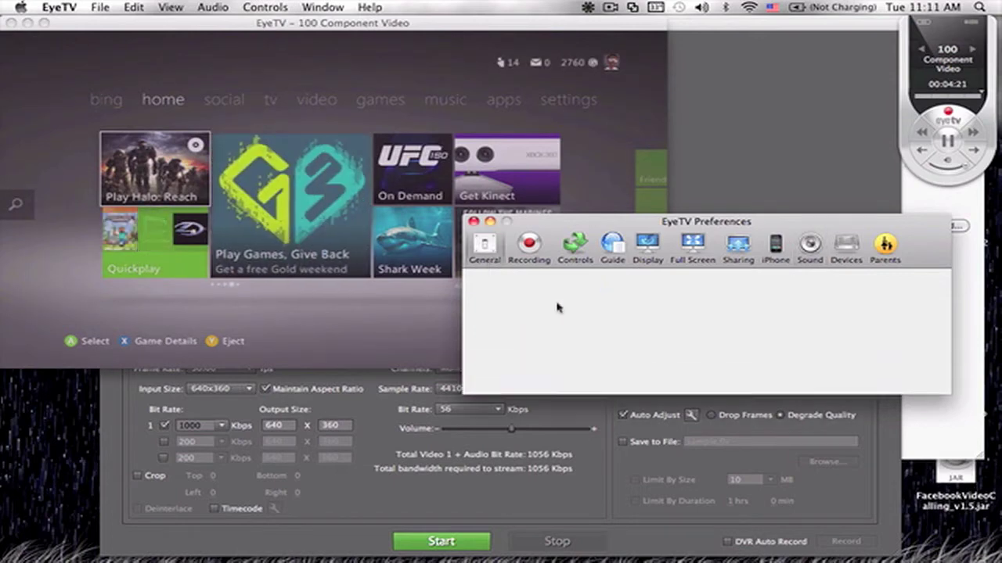
drag(570, 223, 551, 105)
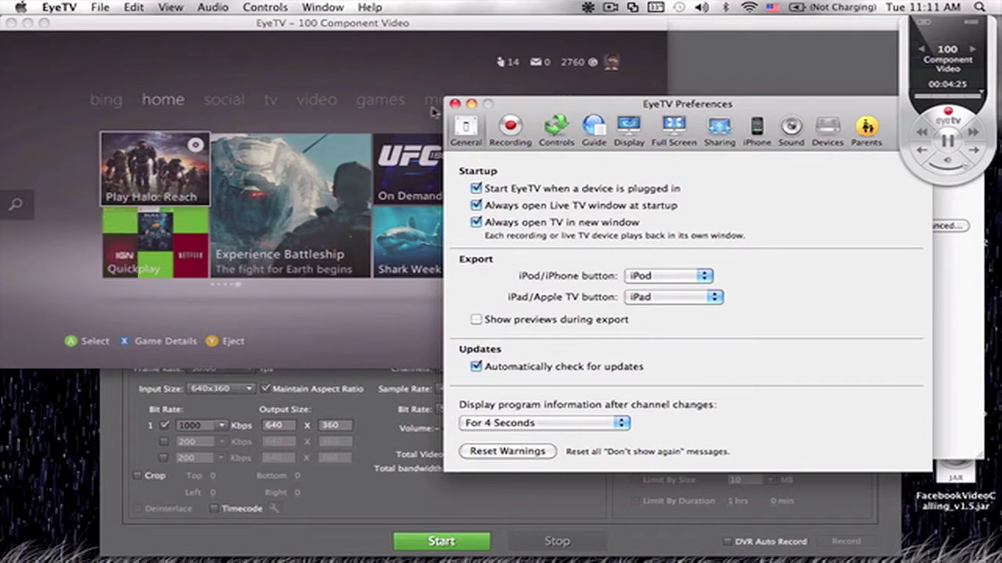
click(511, 129)
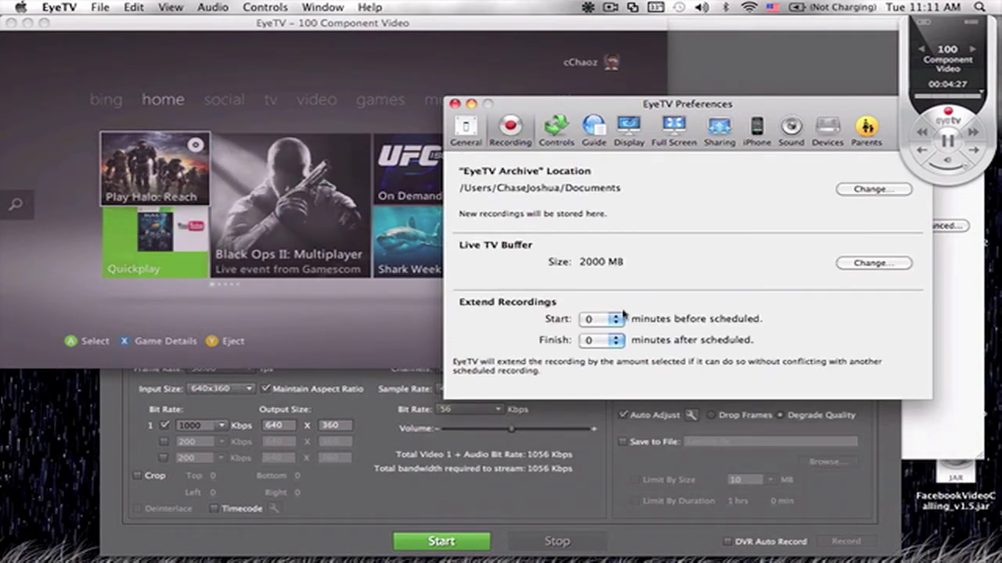
click(556, 119)
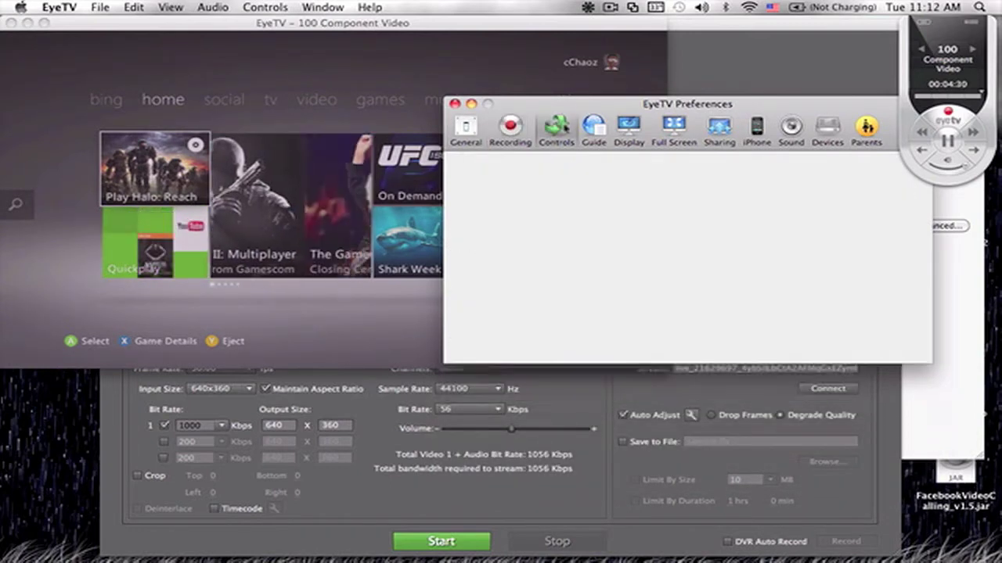
click(624, 134)
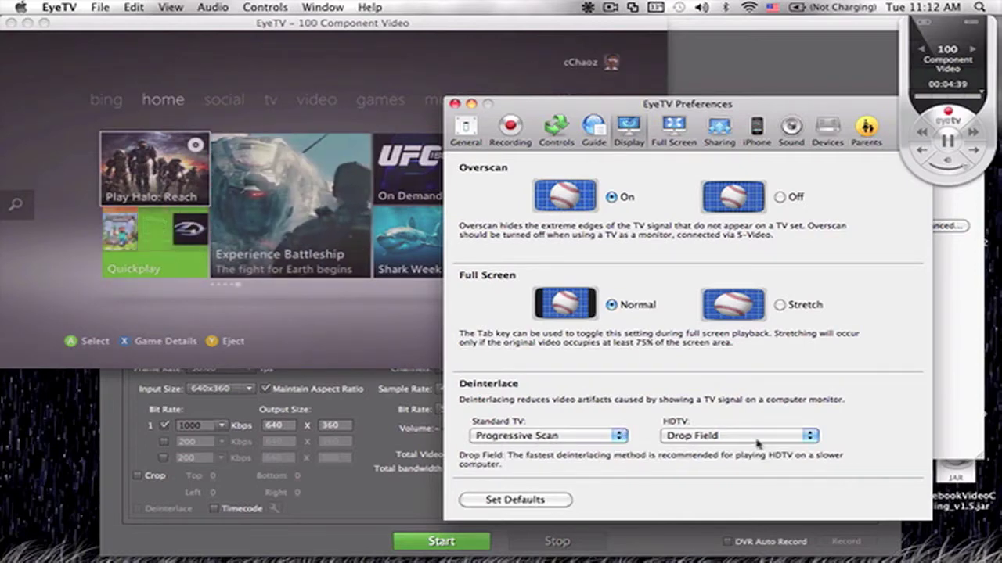
click(673, 128)
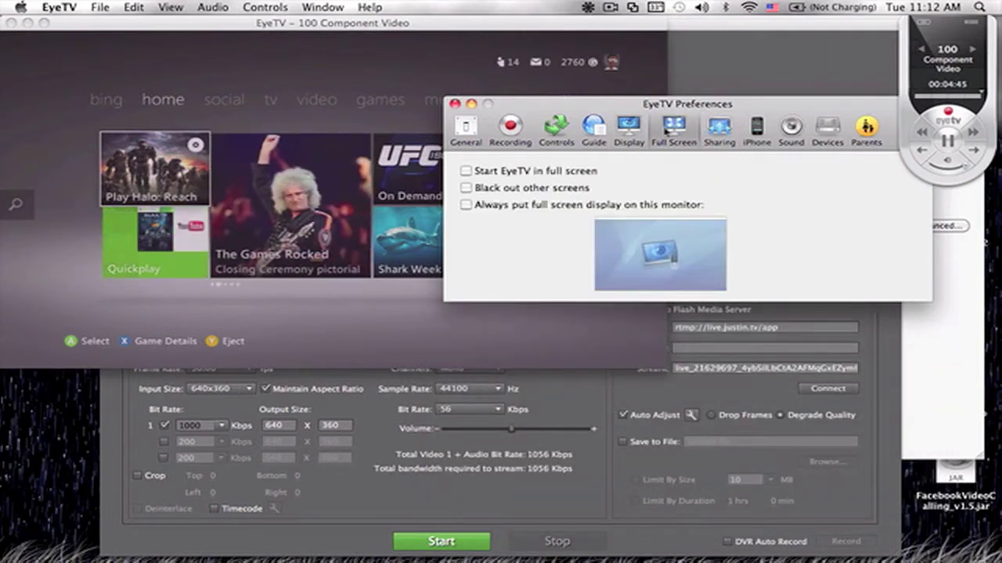
click(720, 129)
click(755, 129)
Step: Review EyeTV's sound preferences and the available audio output devices, keeping Soundflower (2ch) selected
click(791, 131)
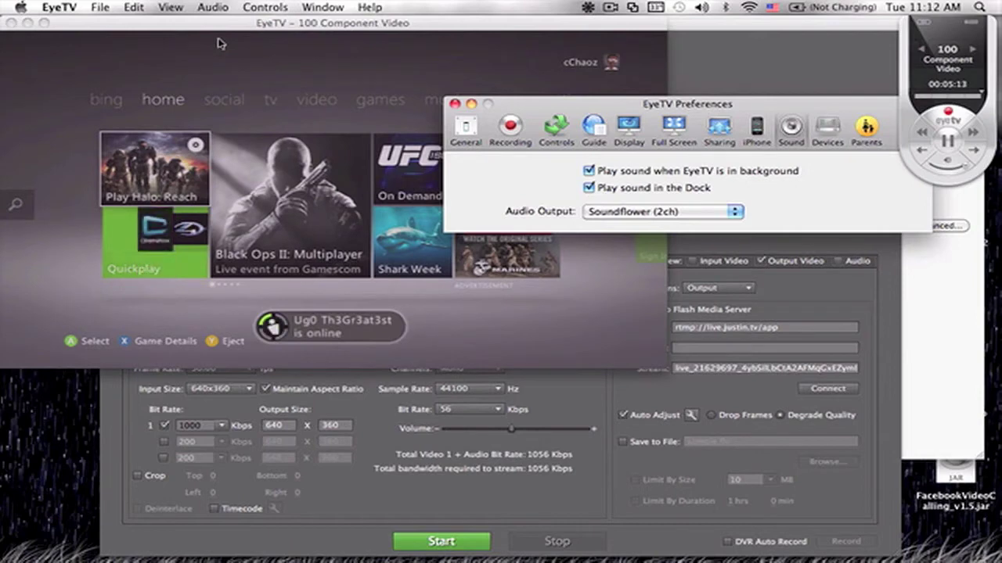
key(XF86AudioRaiseVolume)
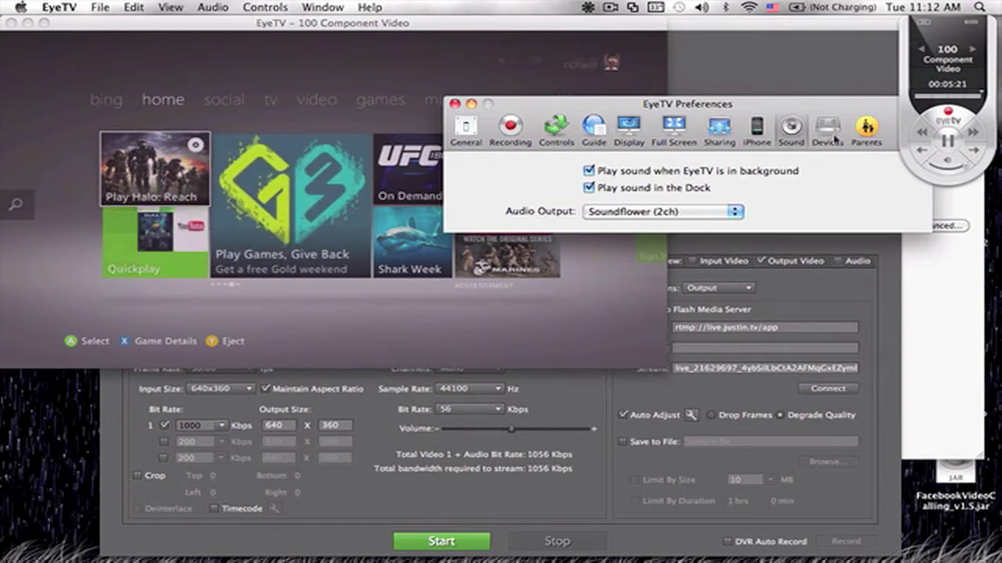
click(732, 211)
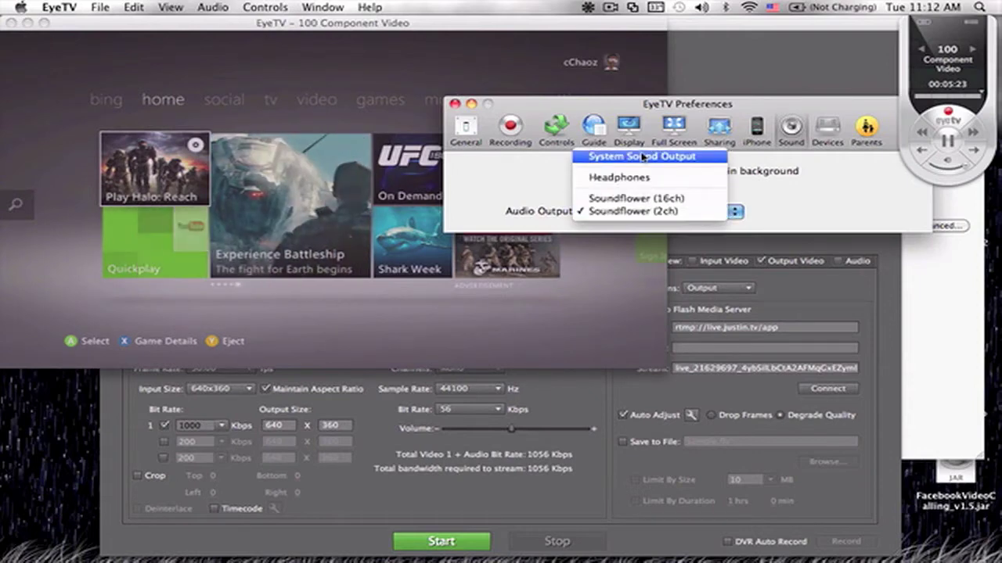
click(814, 139)
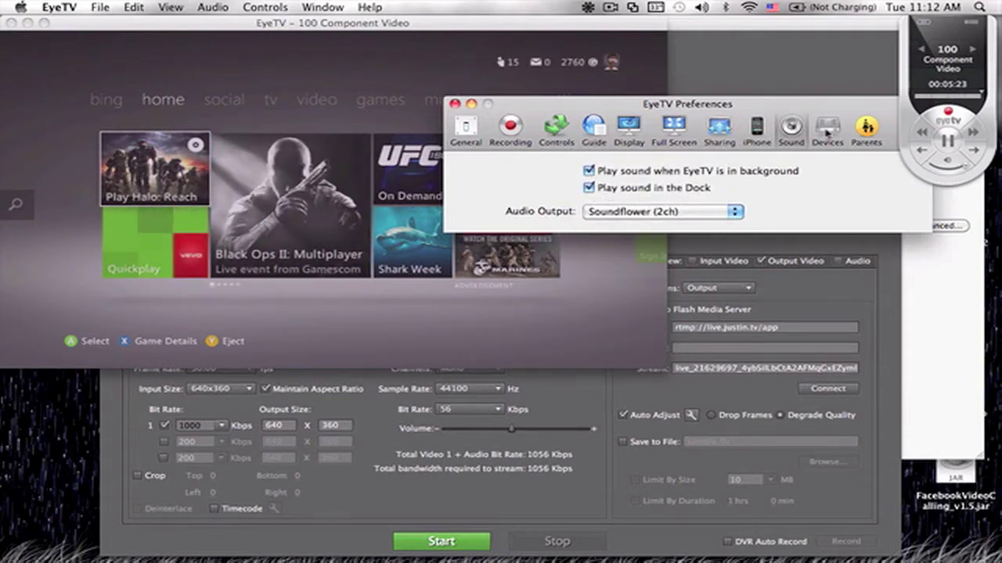
Step: Examine the Hauppauge HD PVR's custom encoding quality, including video bit rate and audio standard, and its device information
click(826, 131)
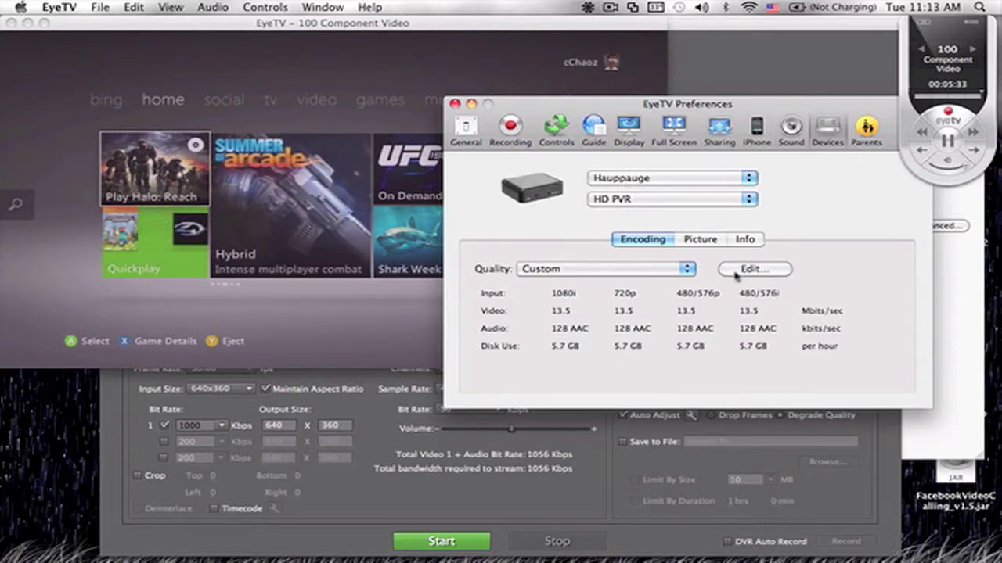
click(751, 269)
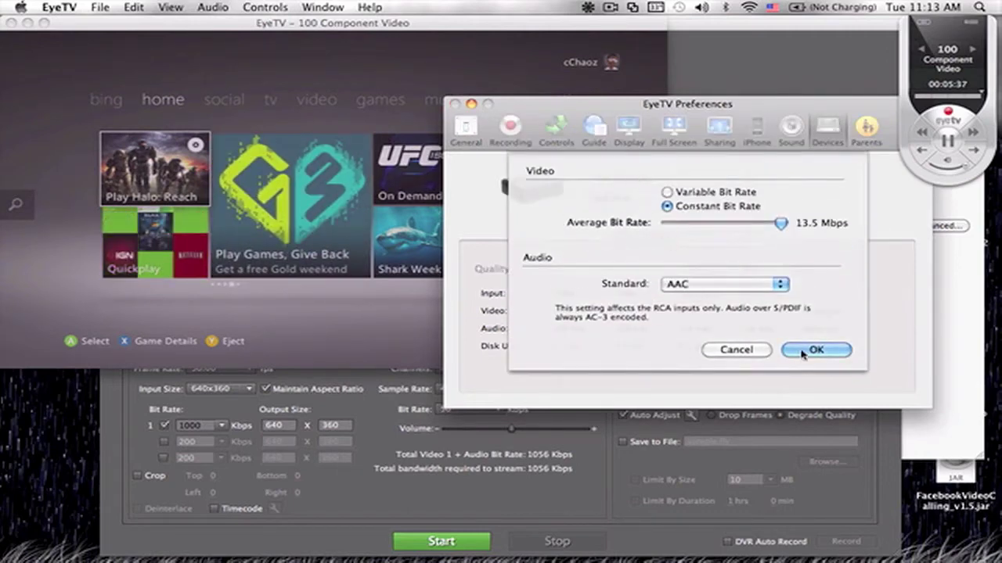
click(765, 349)
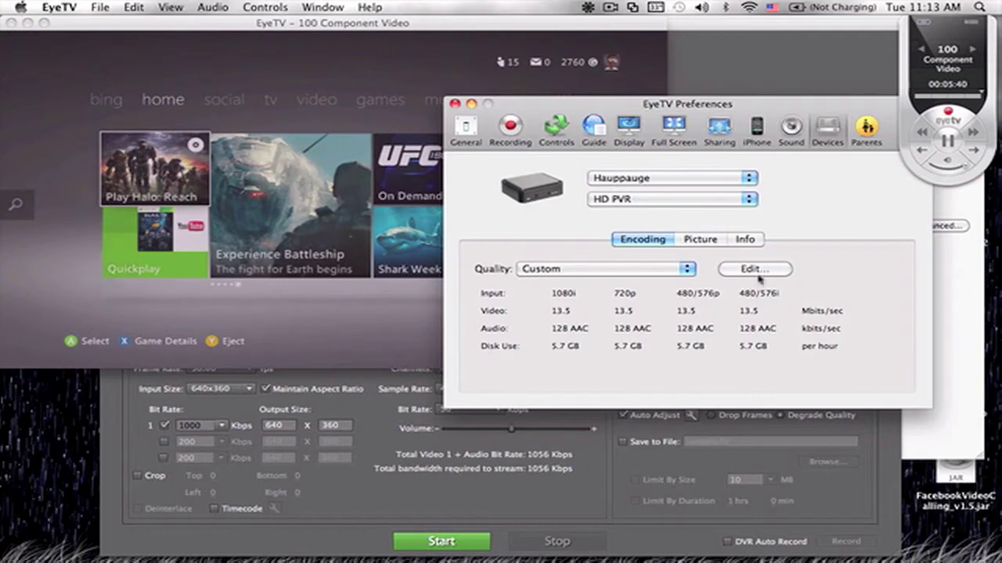
click(743, 269)
click(780, 284)
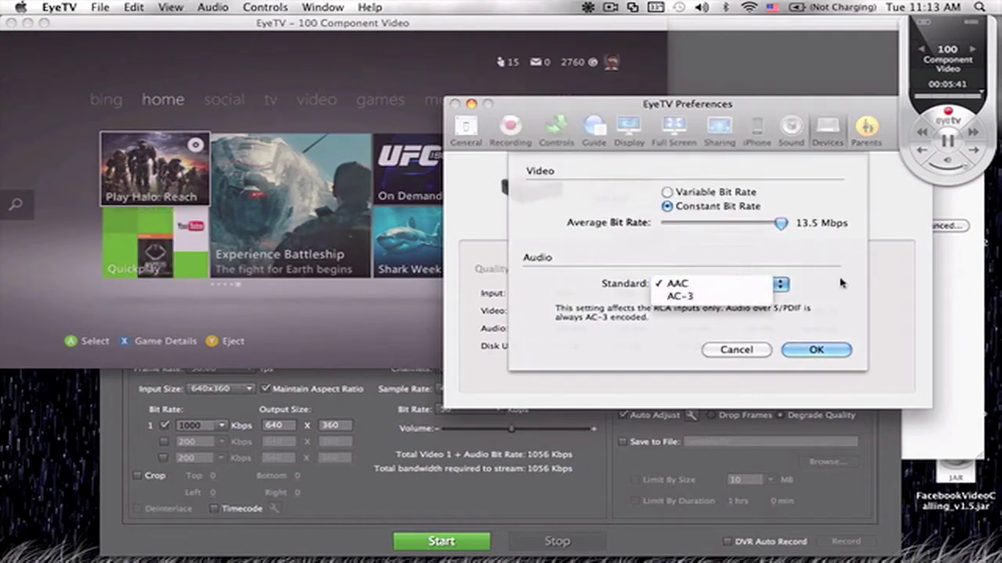
click(691, 241)
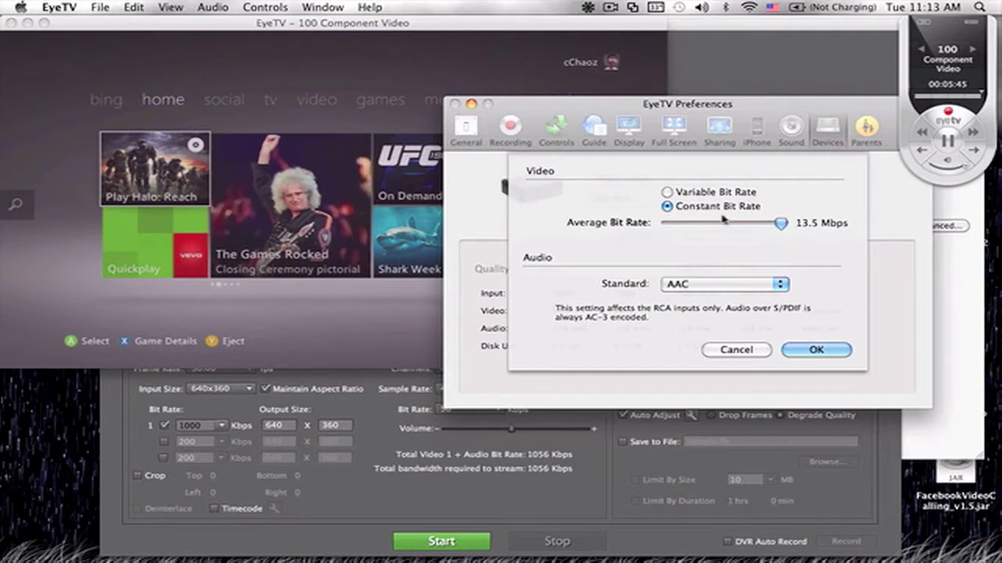
click(815, 350)
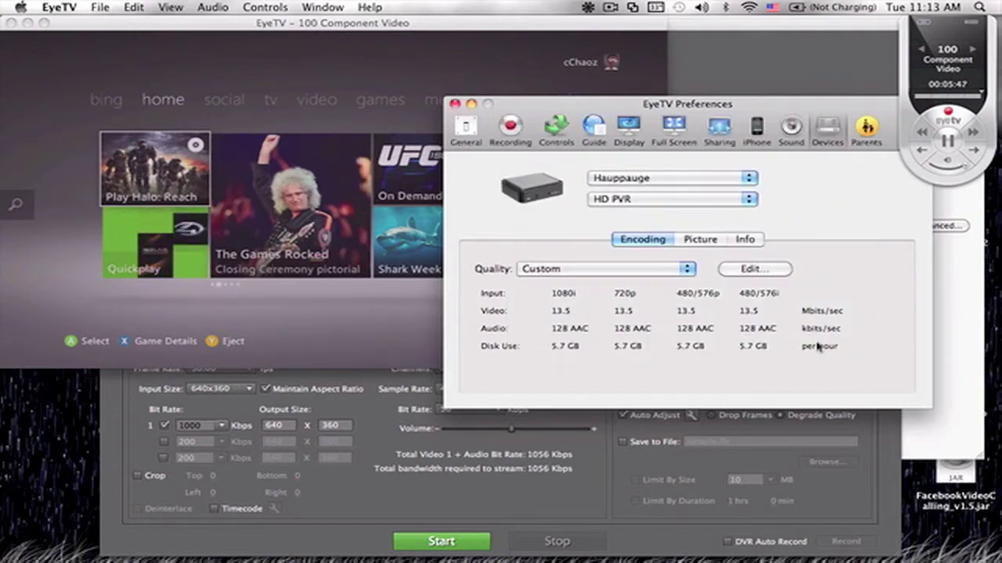
click(725, 242)
click(735, 242)
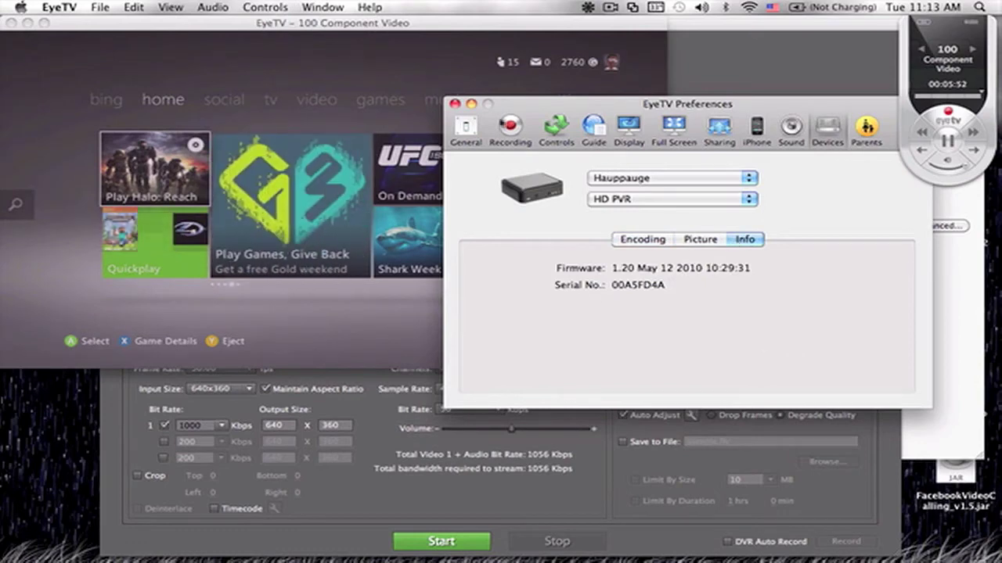
Step: Review EyeTV's parental control preferences, then close the preferences window
click(866, 133)
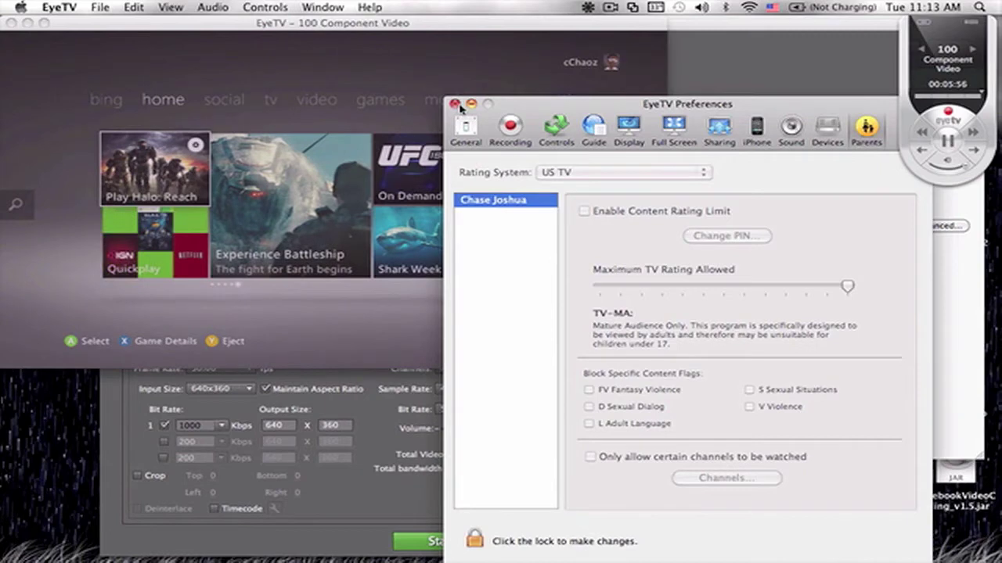
click(455, 104)
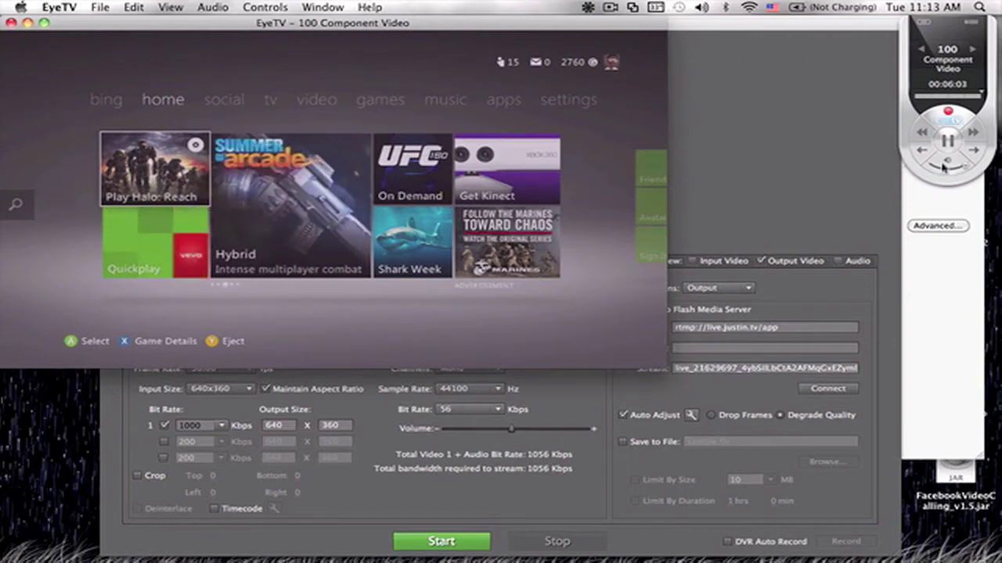
Step: Switch to CamTwist and review the Video Apps preferences that control which applications load its driver
mouse_move(699, 551)
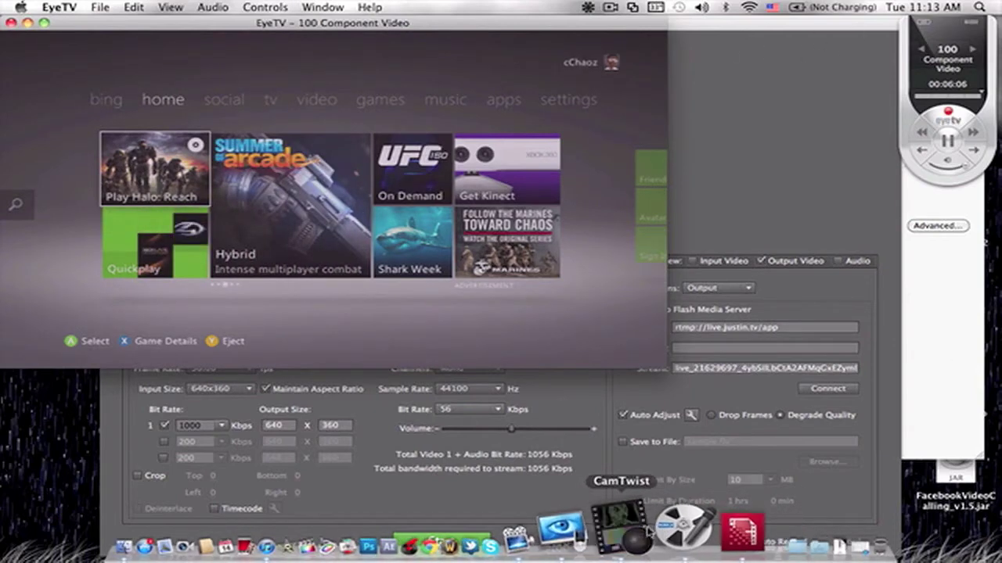
click(622, 530)
click(69, 6)
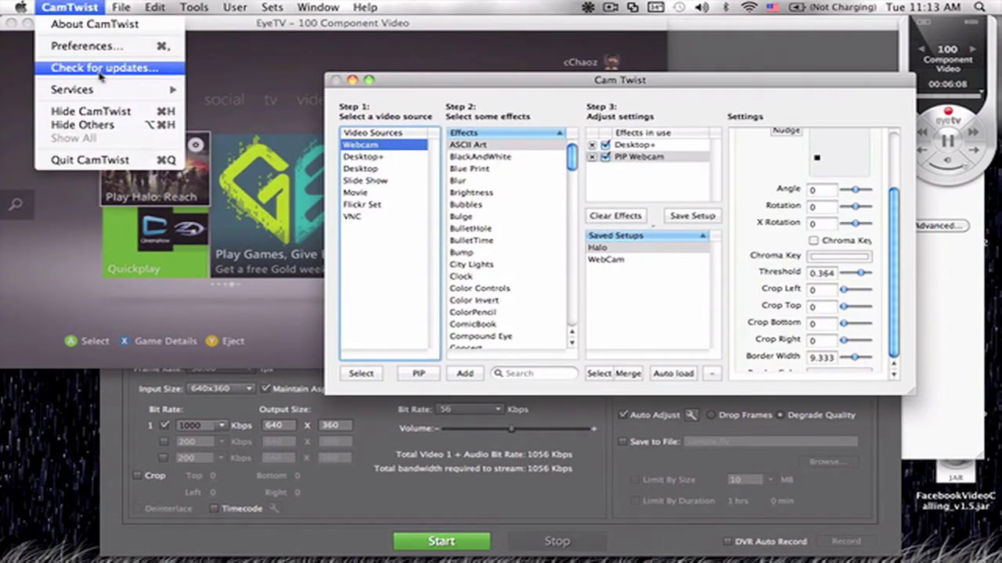
click(93, 51)
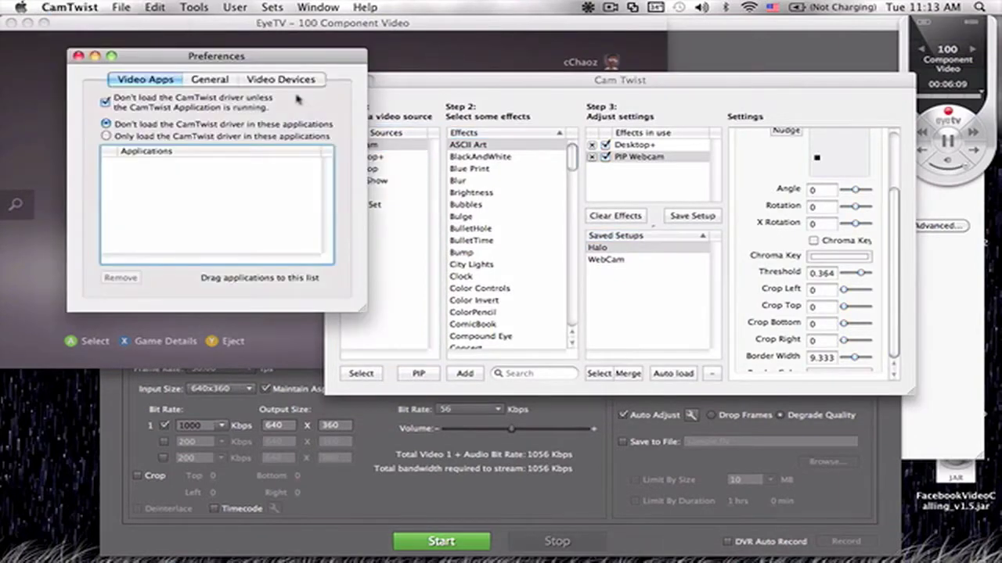
drag(196, 63, 300, 123)
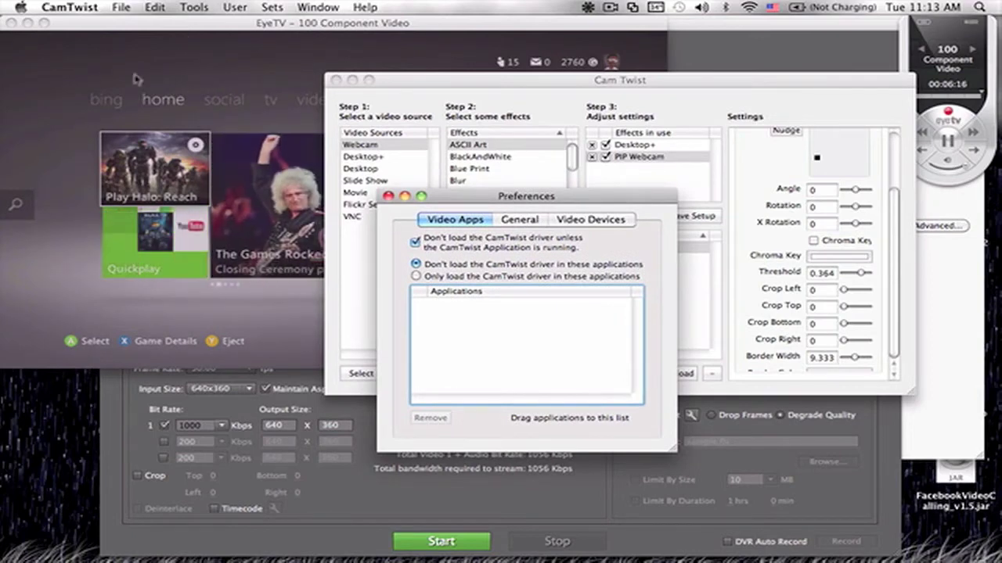
click(156, 34)
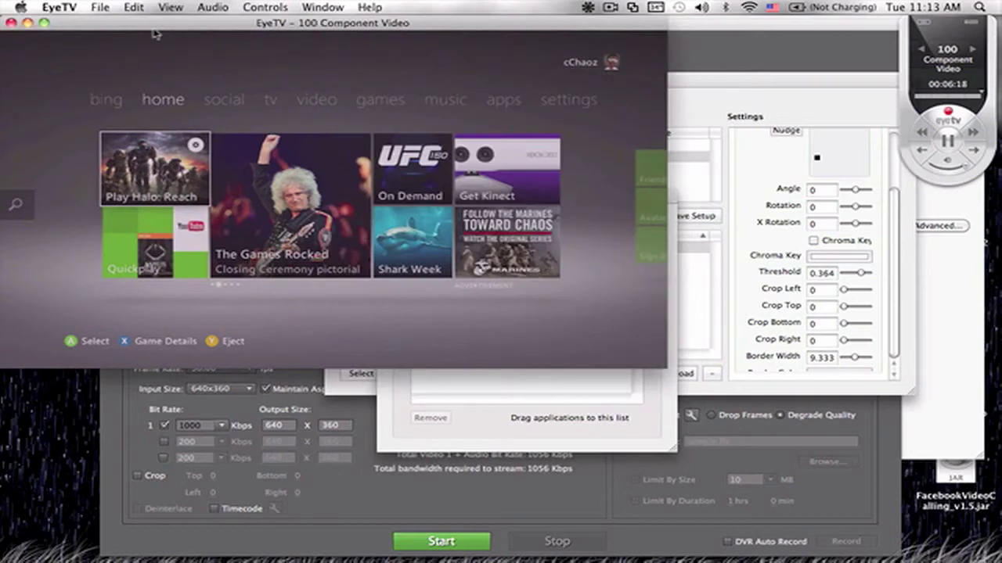
click(485, 408)
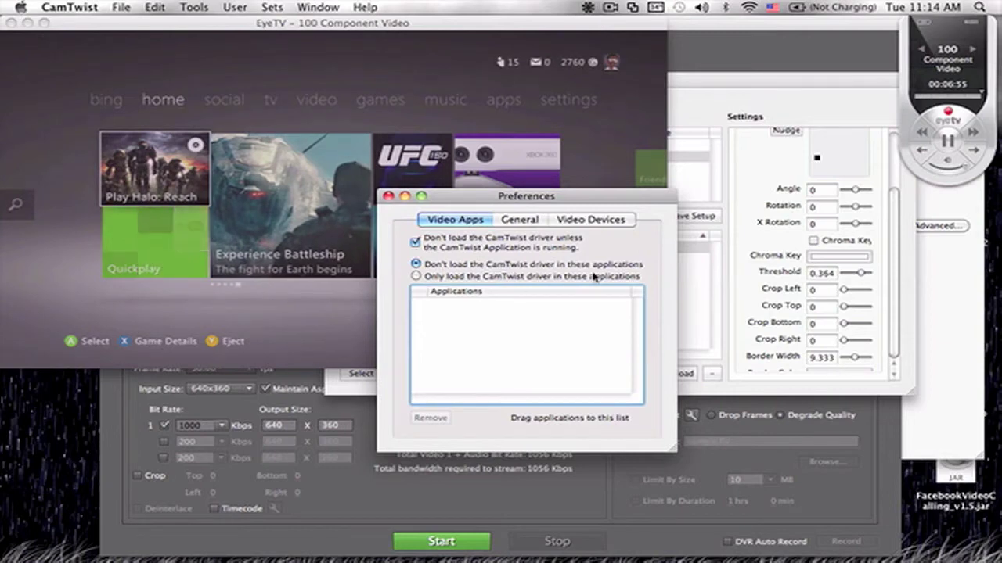
Step: Review the audio output devices in CamTwist's General preferences, keeping System Default selected
click(520, 220)
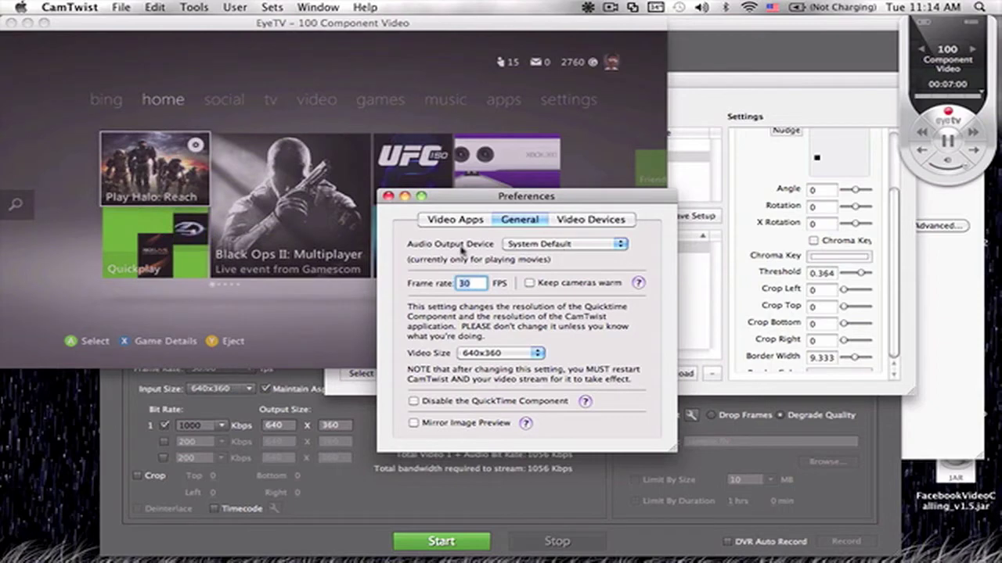
click(554, 246)
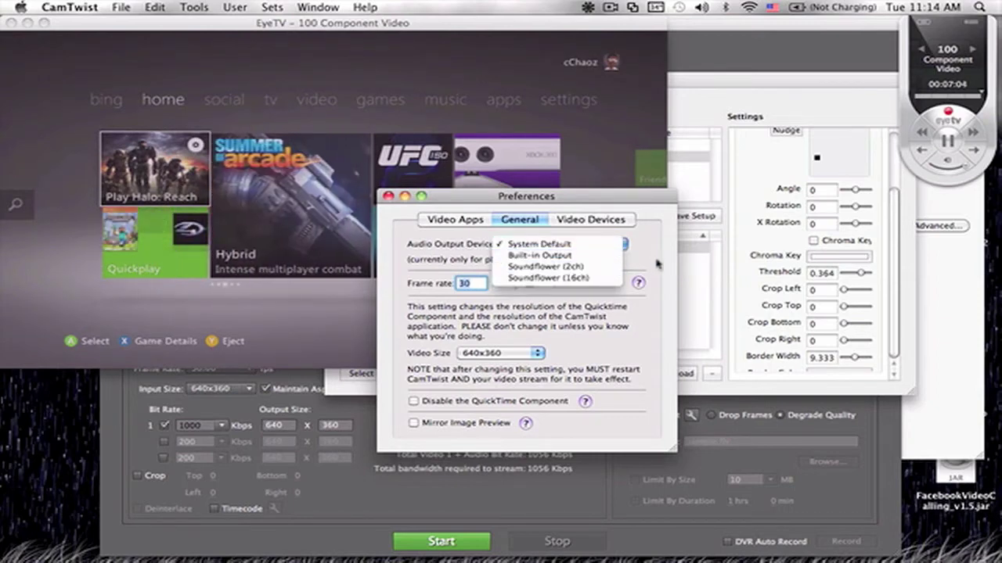
click(657, 264)
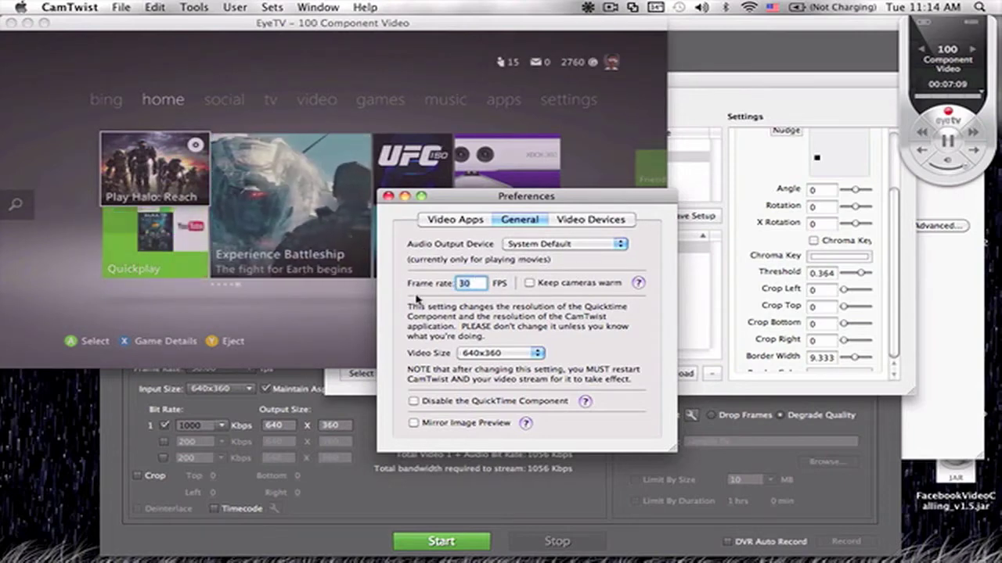
click(550, 244)
click(586, 246)
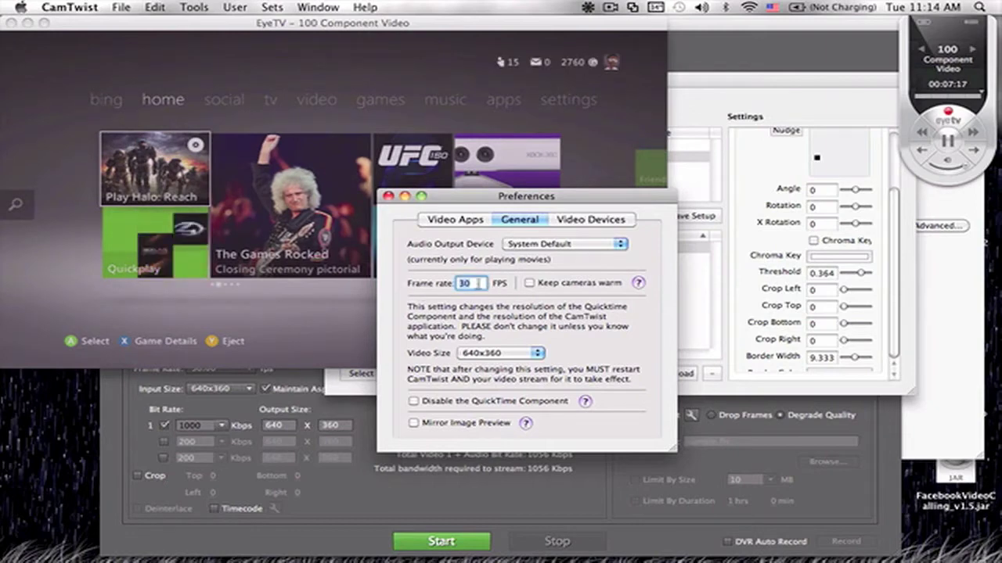
Step: Set the CamTwist frame rate to 30 FPS and check the video size options, keeping 640x360
key(BackSpace)
key(BackSpace)
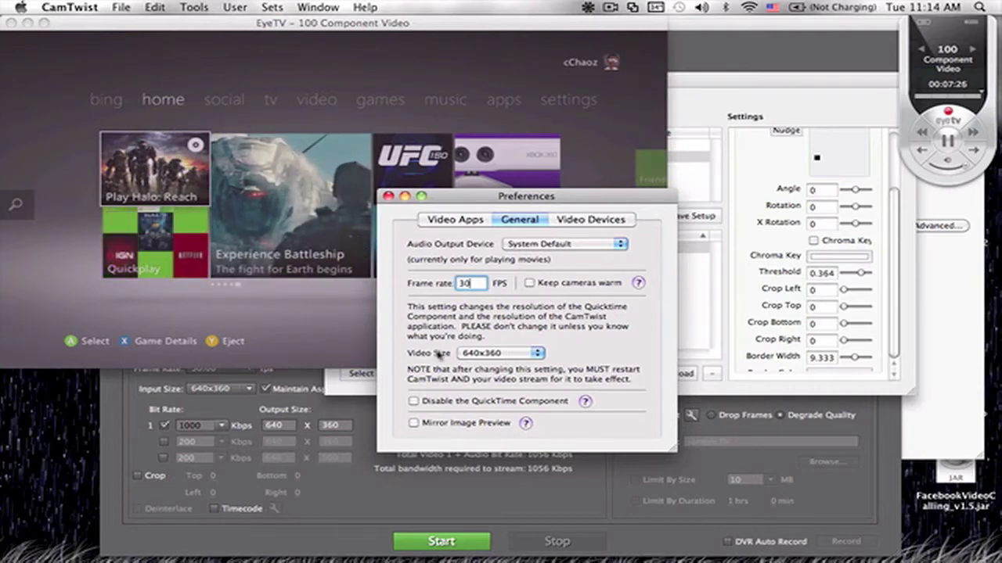
click(537, 354)
click(588, 354)
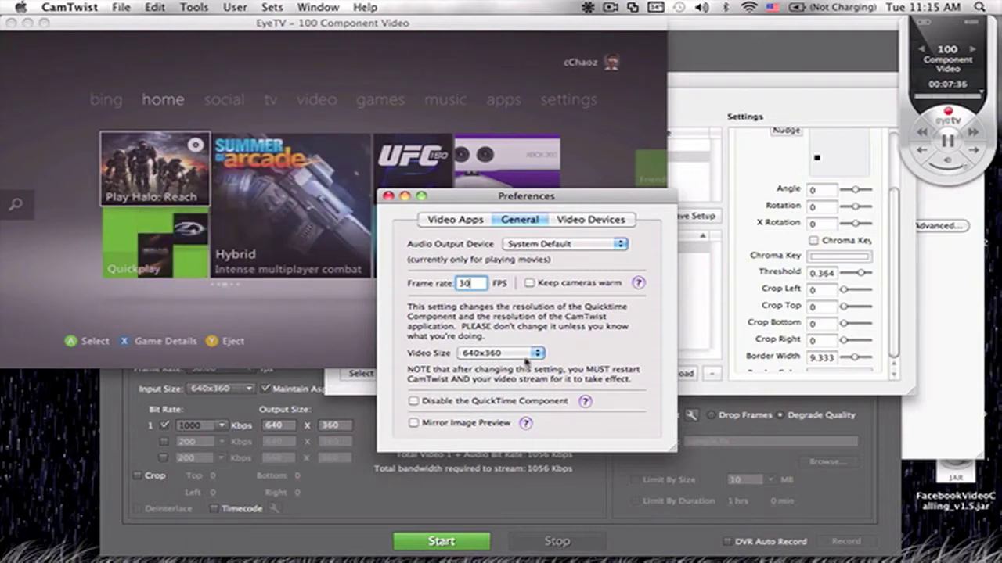
click(523, 356)
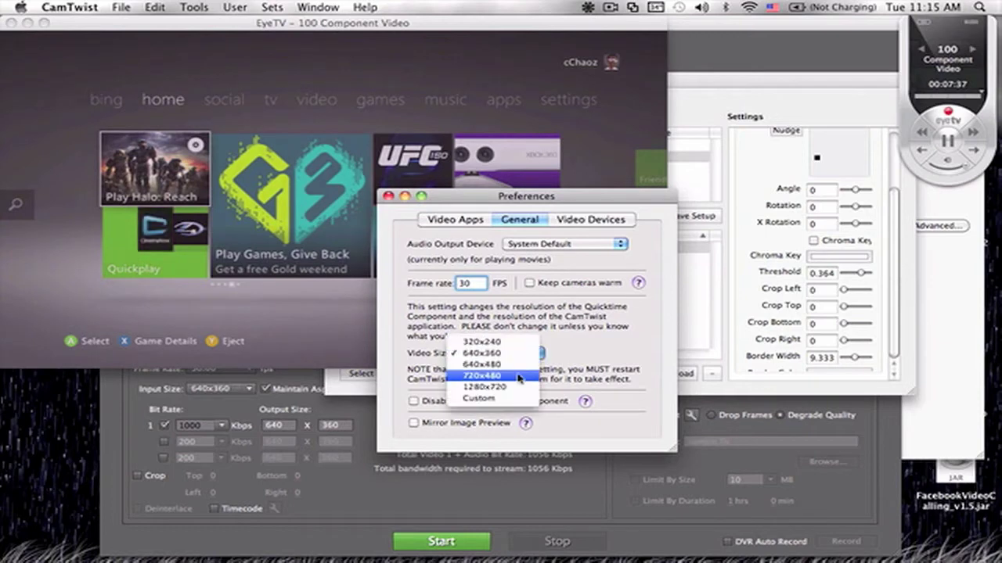
click(570, 350)
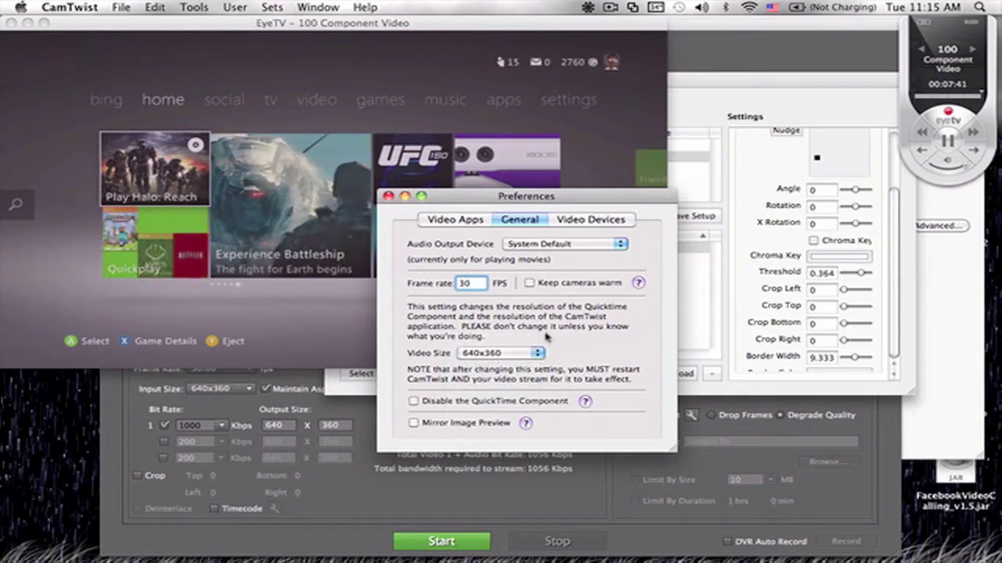
Step: Check the camera resolution settings for CamTwist's video devices and close the preferences
click(560, 223)
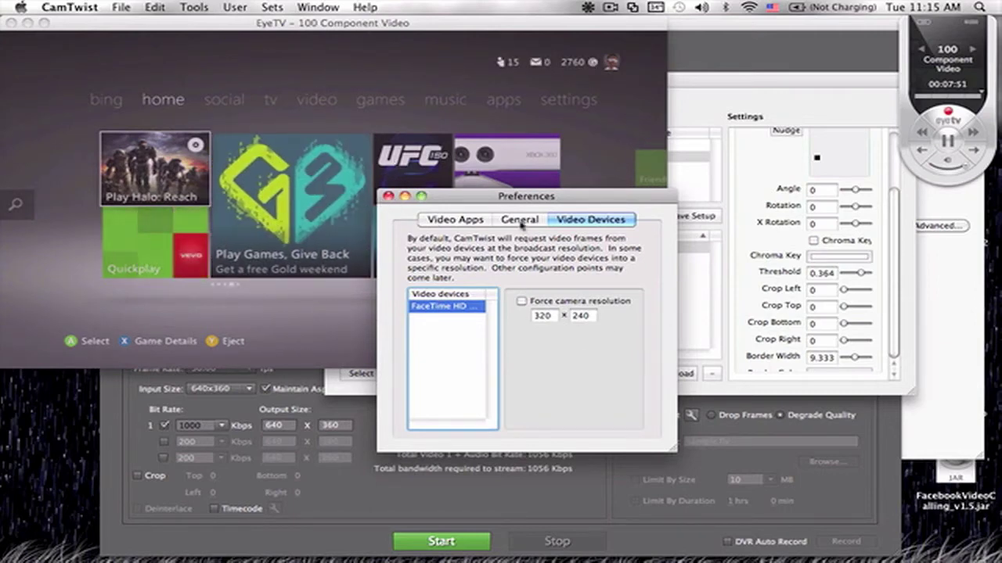
click(519, 220)
click(388, 197)
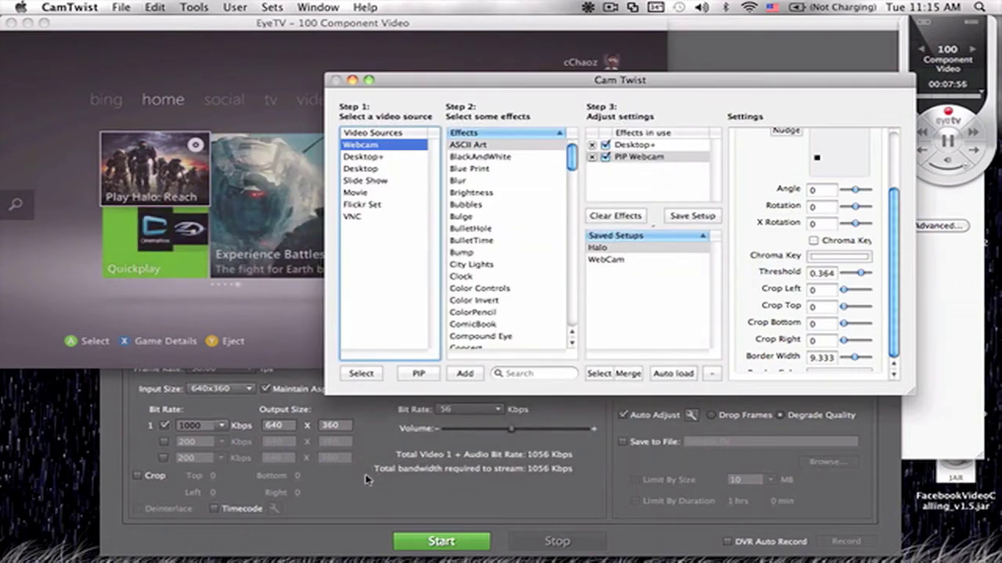
Step: Switch to Flash Media Live Encoder and review the video format and frame rate options, keeping VP6 and 30.00 fps
click(413, 500)
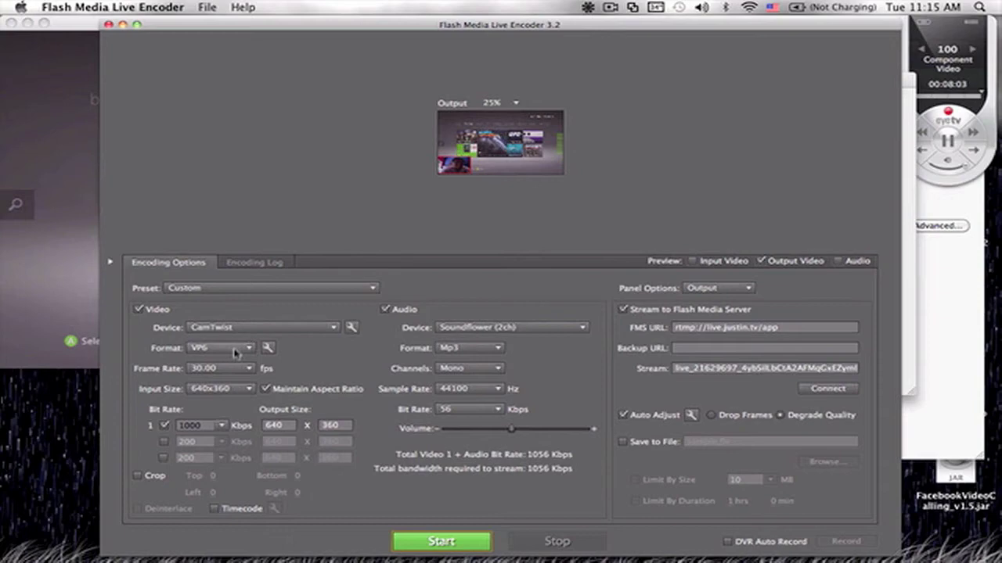
click(249, 351)
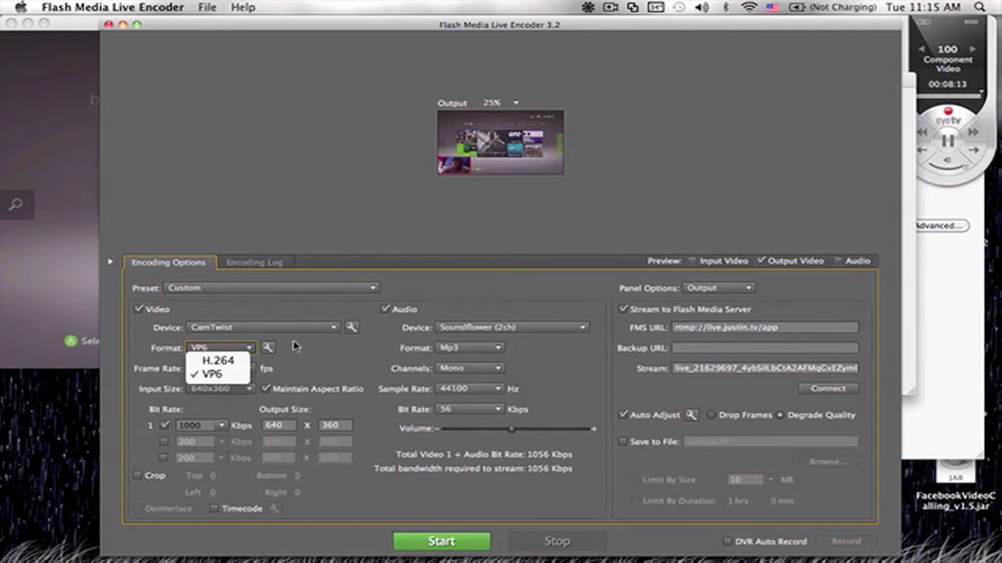
click(249, 383)
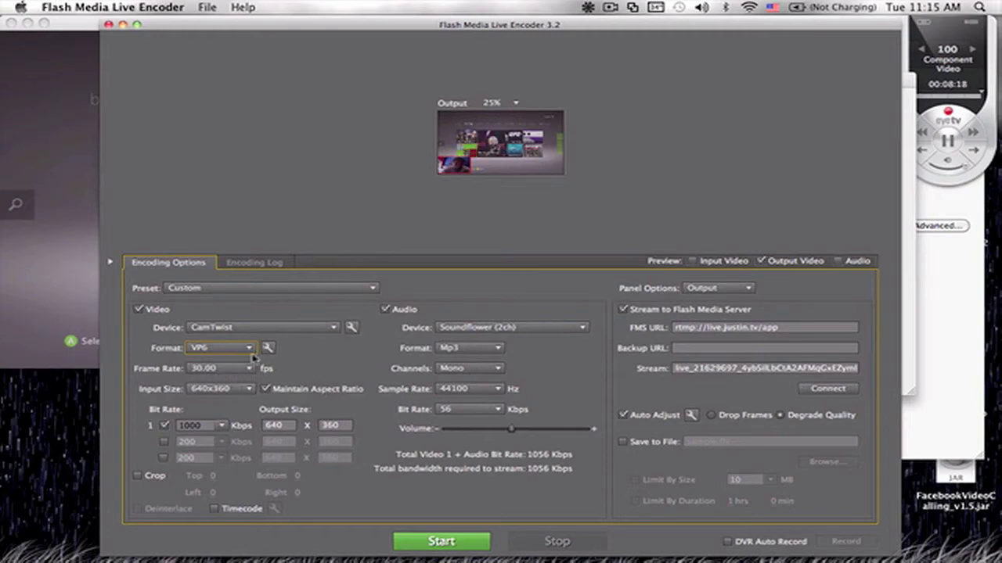
click(249, 352)
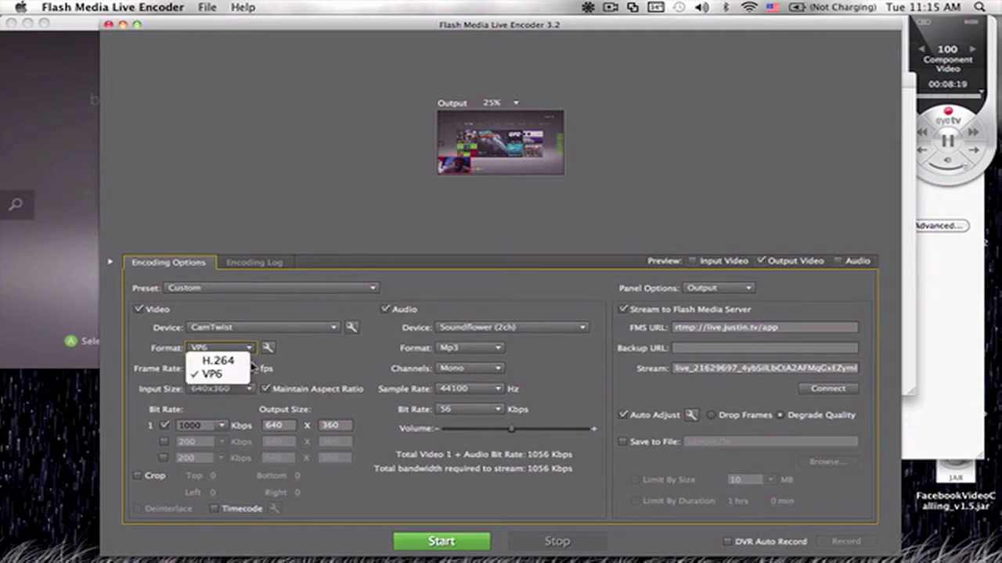
click(249, 368)
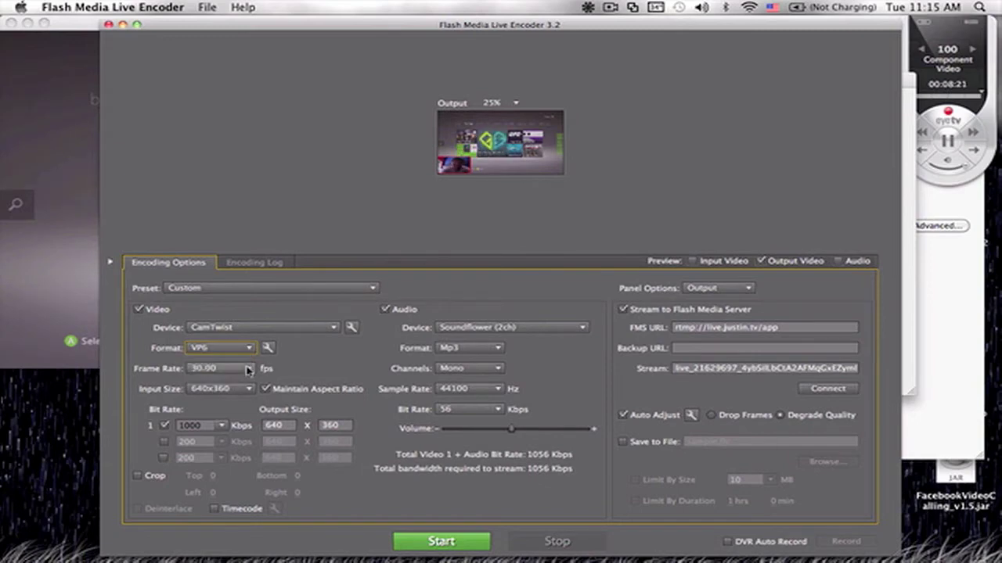
click(248, 369)
click(319, 361)
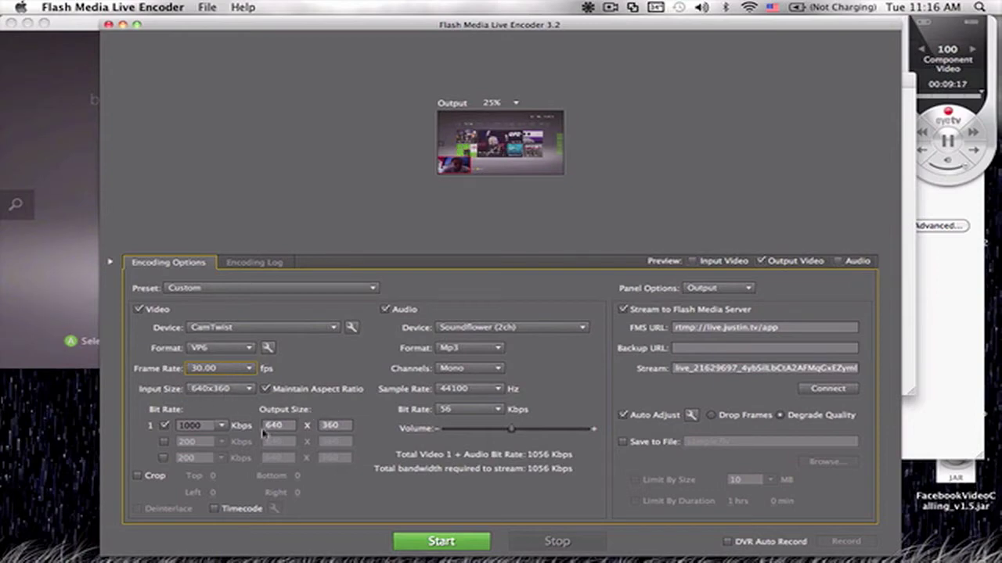
Step: Review the available video bit rates for the first stream, keeping 1000 Kbps selected
click(222, 426)
key(Escape)
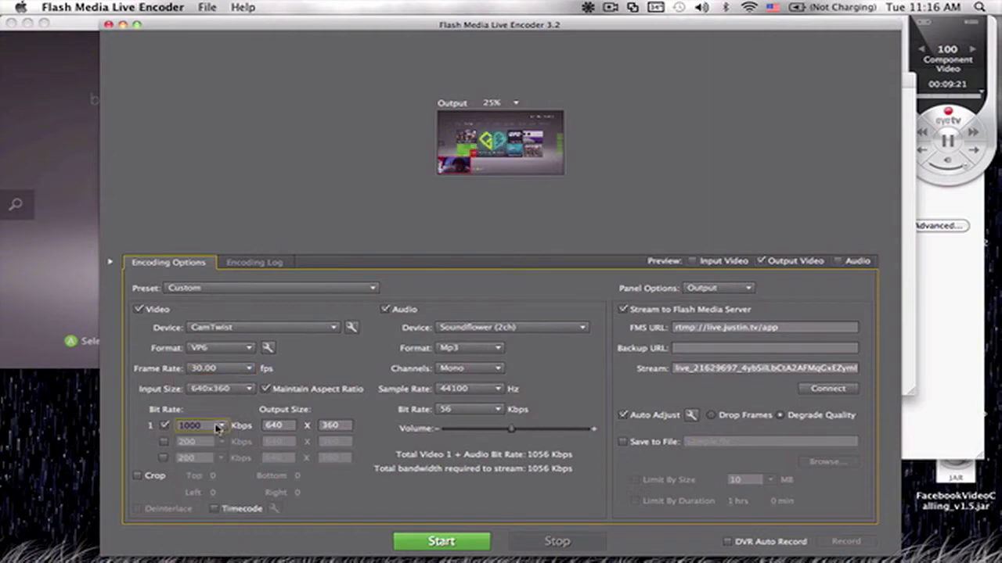
click(221, 426)
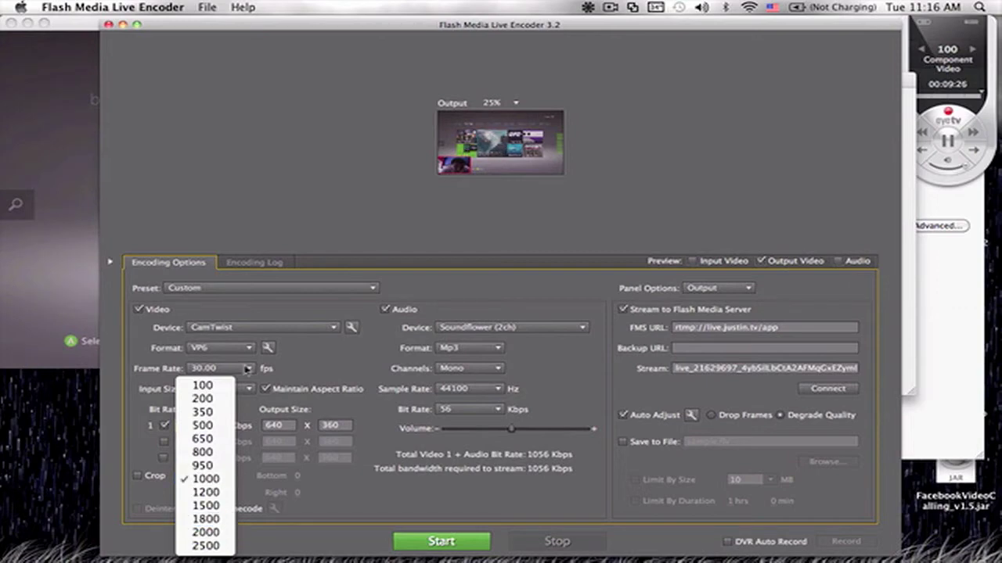
click(377, 402)
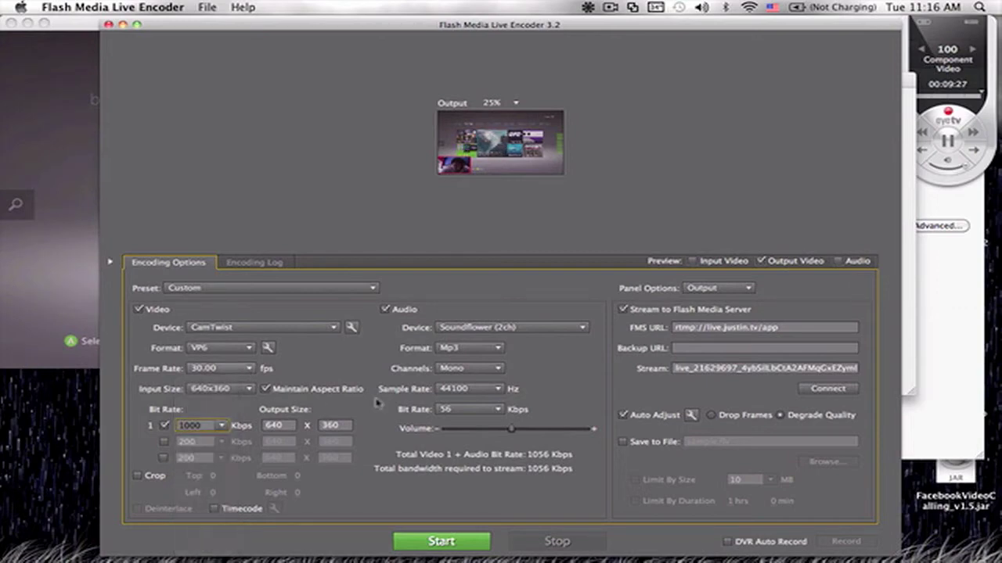
click(225, 423)
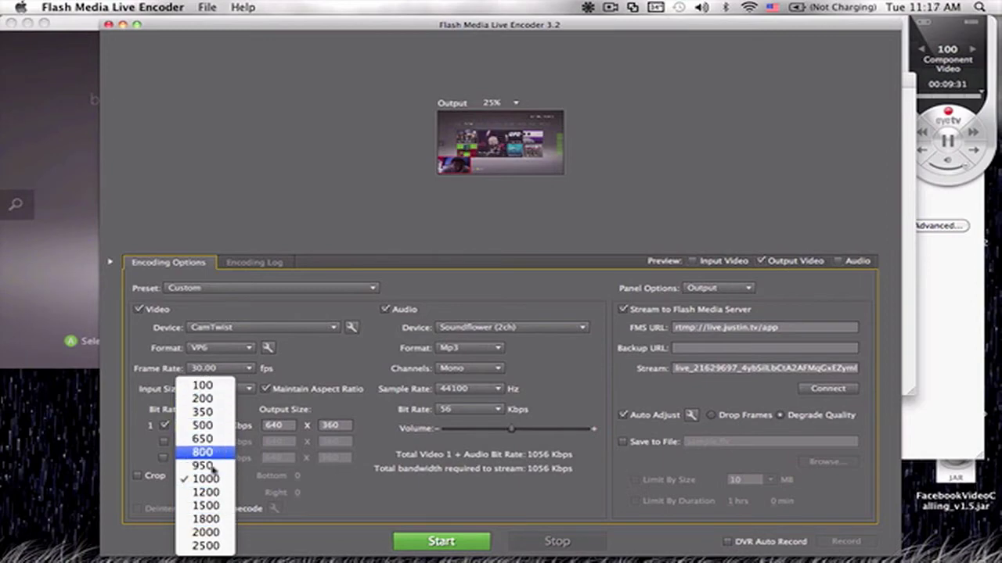
click(389, 498)
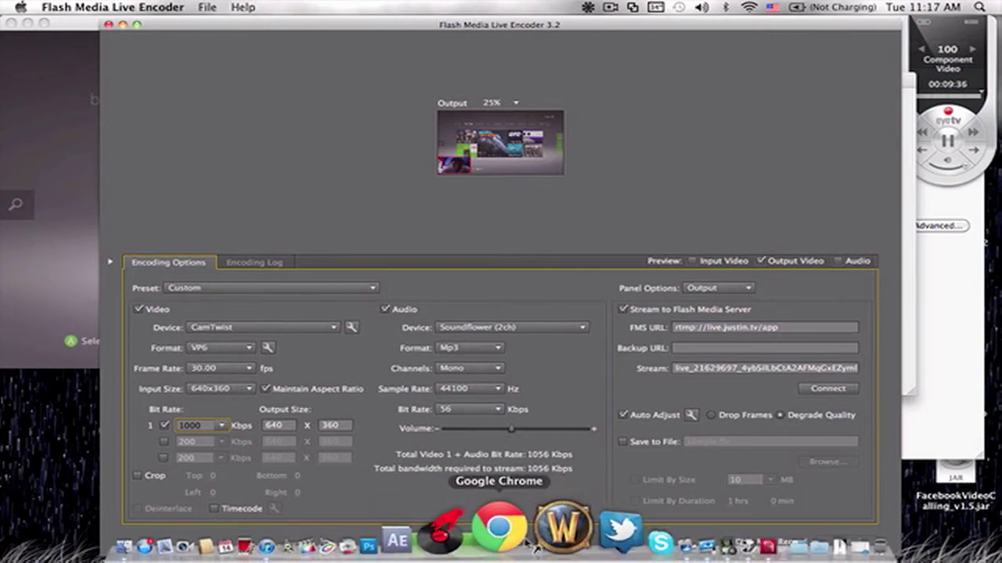
Step: Switch to Google Chrome, open speedtest.net and run a connection speed test against the Dallas, TX server
click(529, 545)
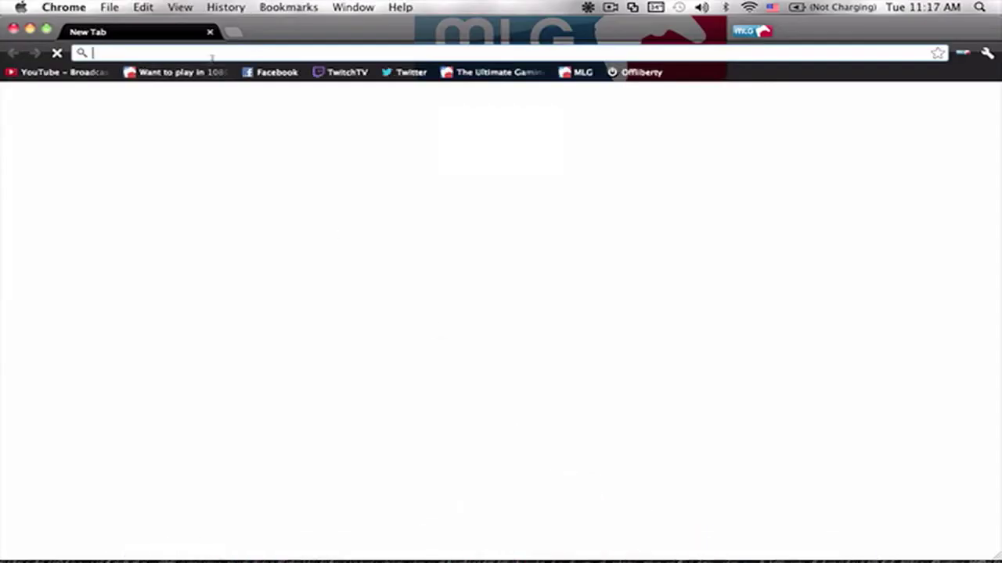
text(speedtest.net)
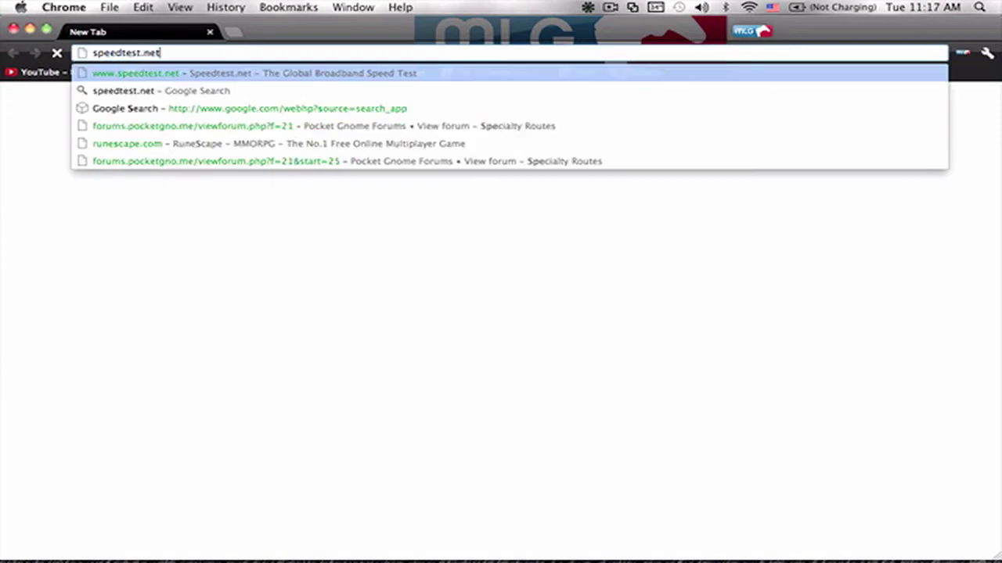
key(Return)
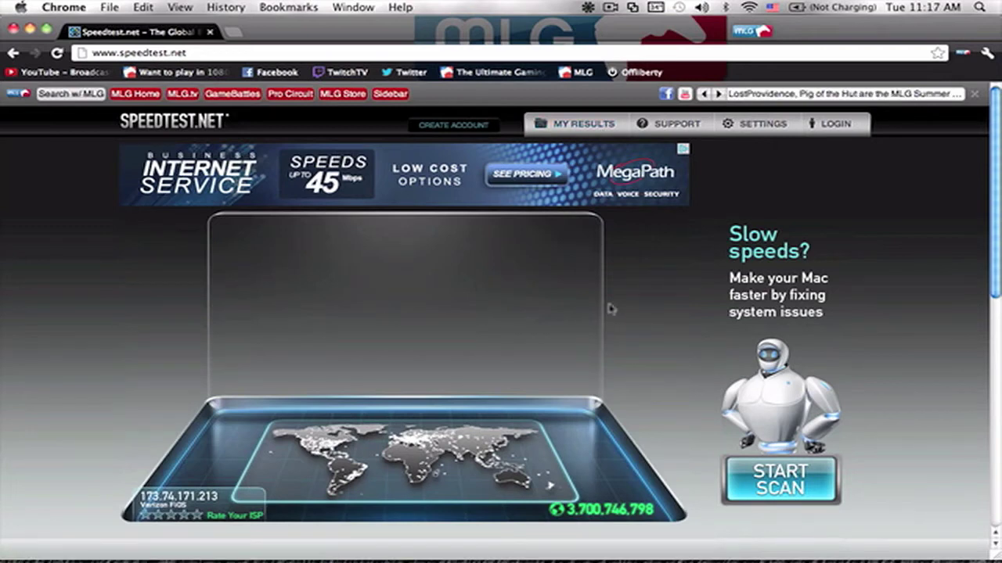
mouse_move(501, 302)
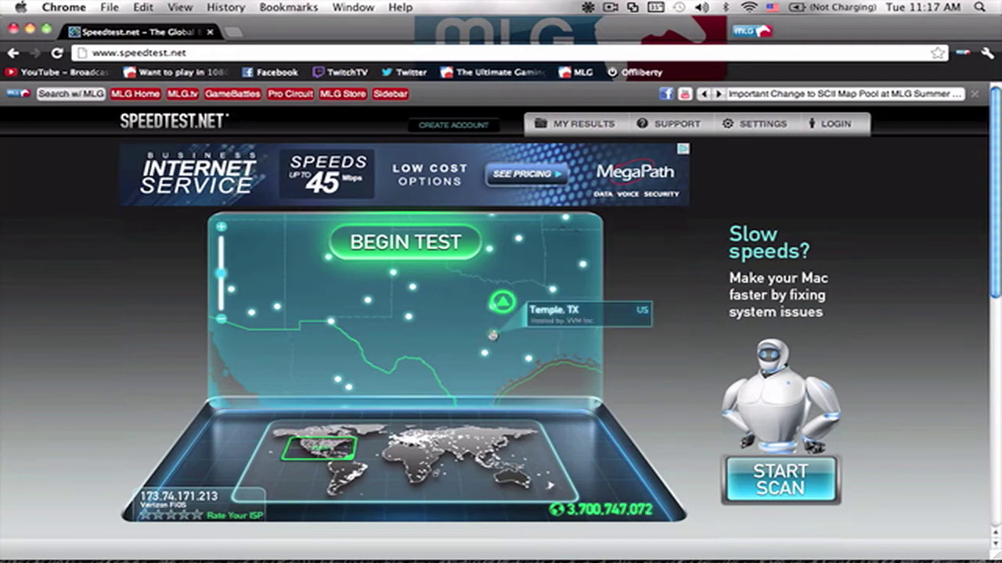
click(500, 304)
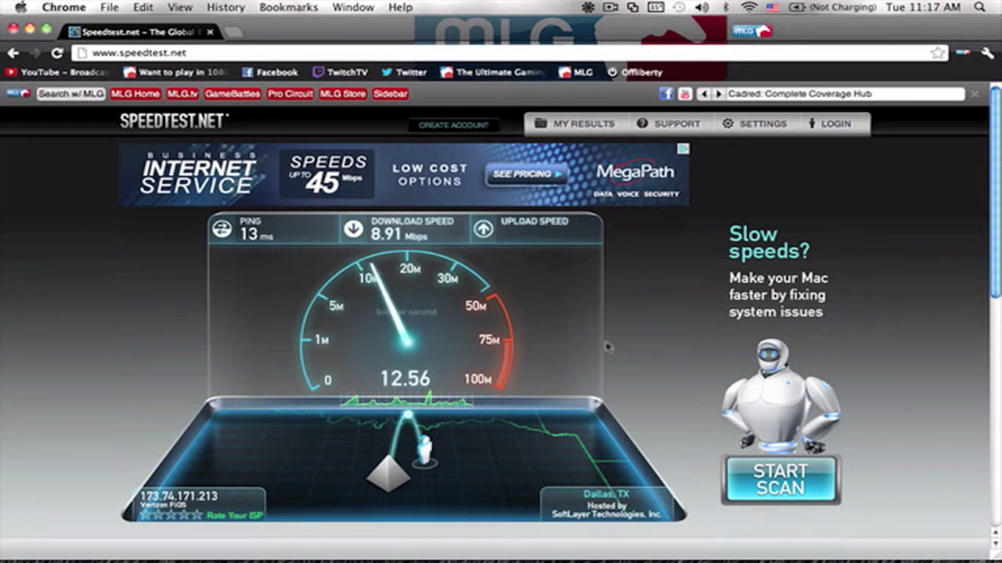
mouse_move(704, 557)
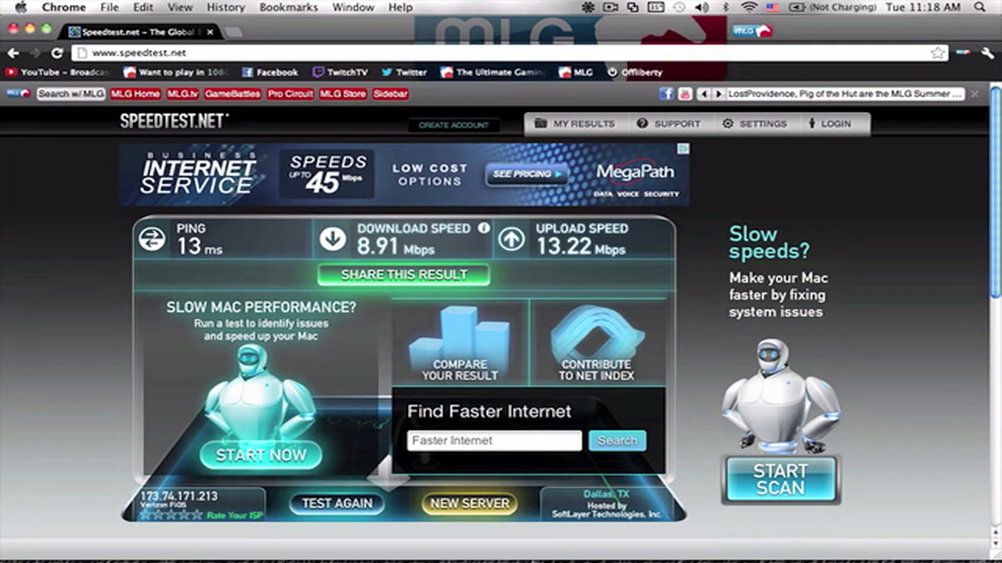
Step: Run the connection speed test again on speedtest.net against the Fort Worth, TX server
mouse_move(583, 557)
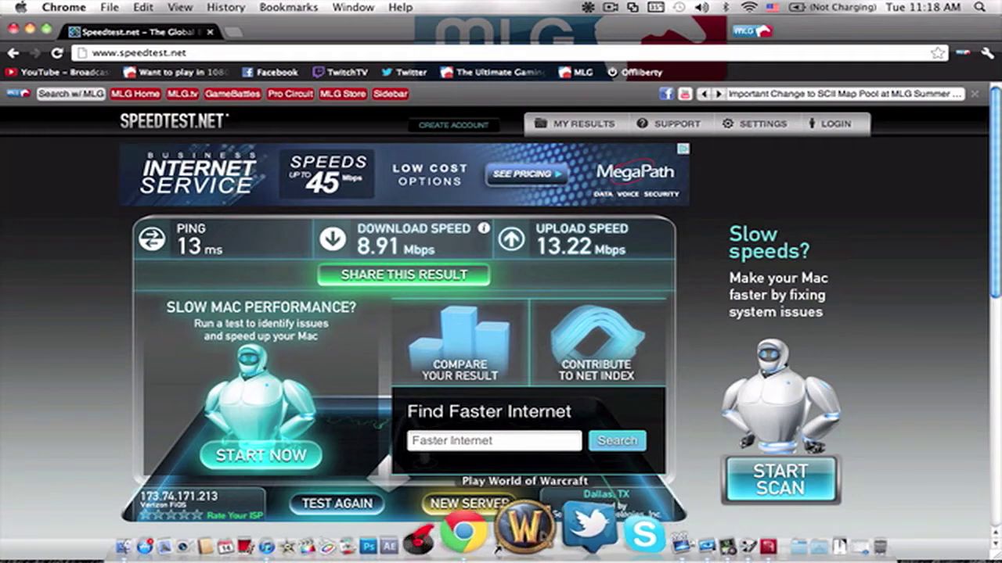
mouse_move(356, 247)
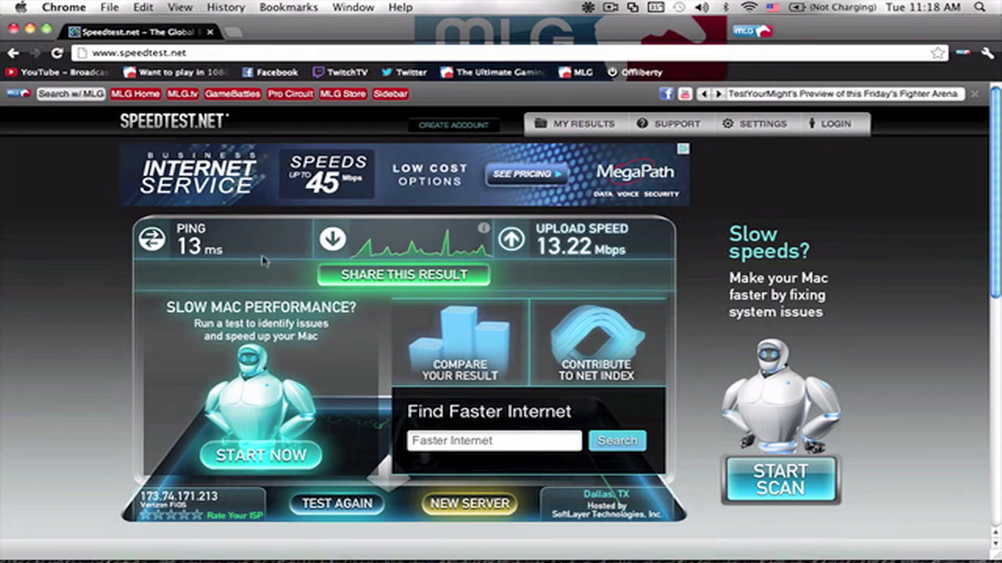
click(461, 503)
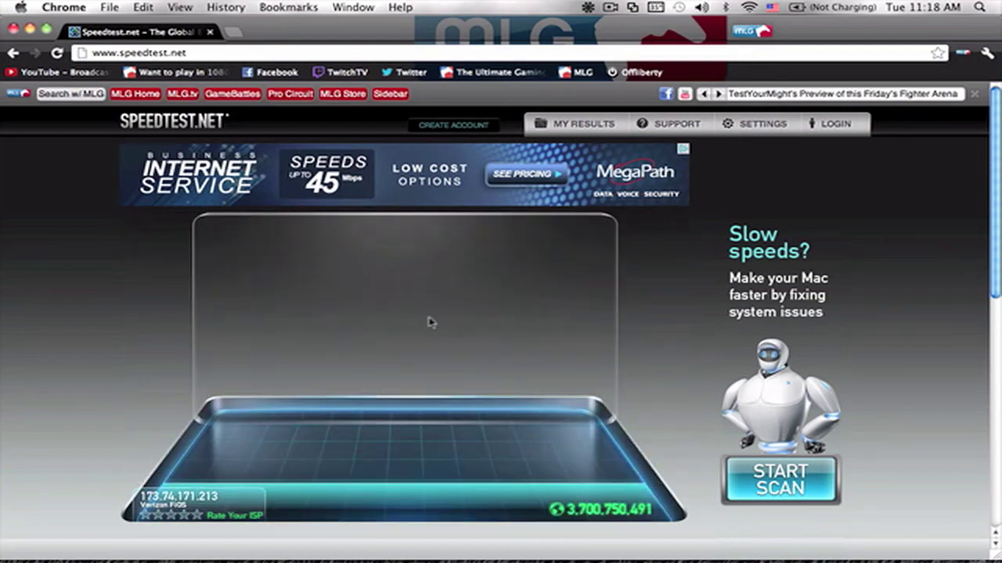
mouse_move(405, 314)
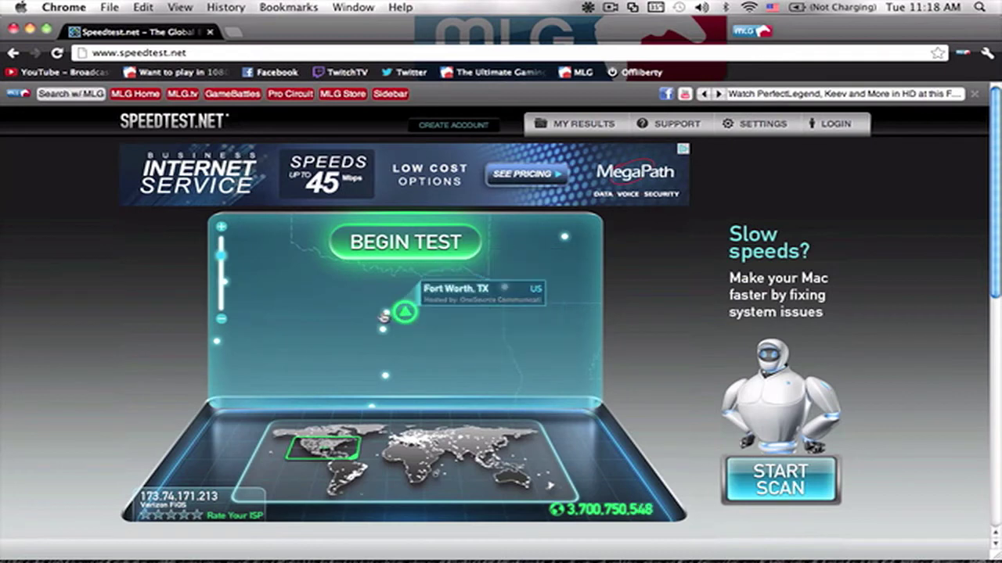
click(383, 317)
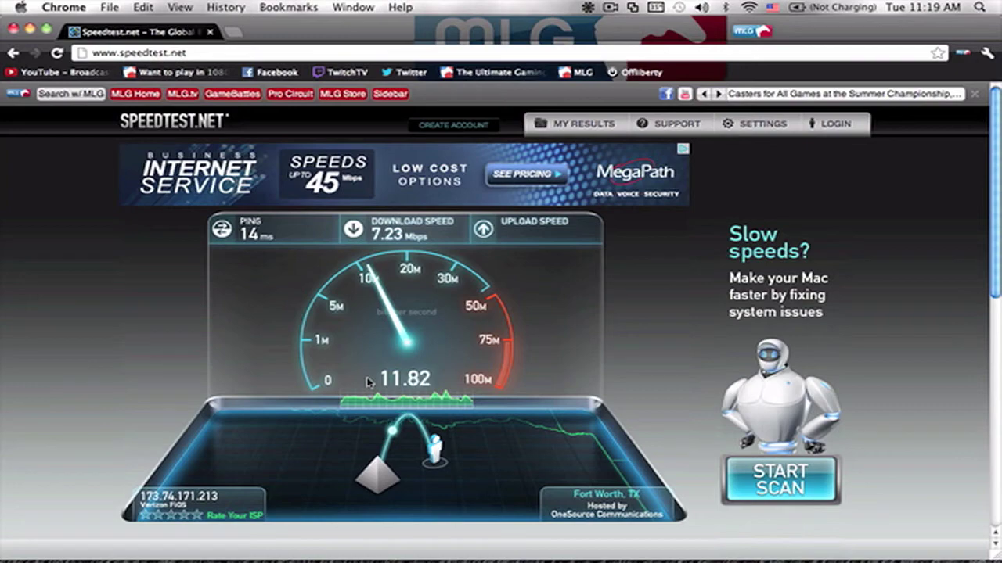
Step: Return to Flash Media Live Encoder and review the audio channel and device options, keeping Mono and Soundflower (2ch)
click(31, 29)
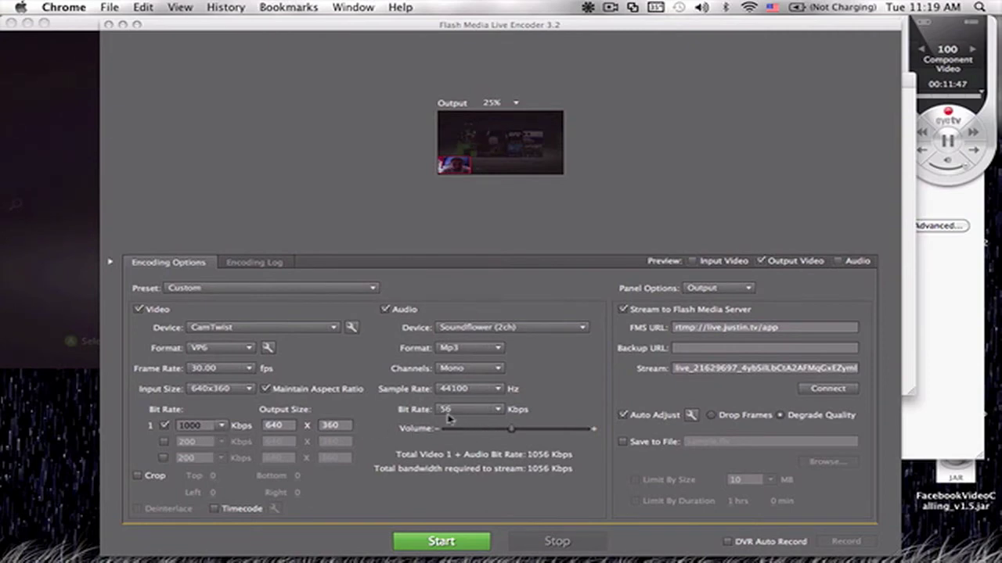
click(494, 399)
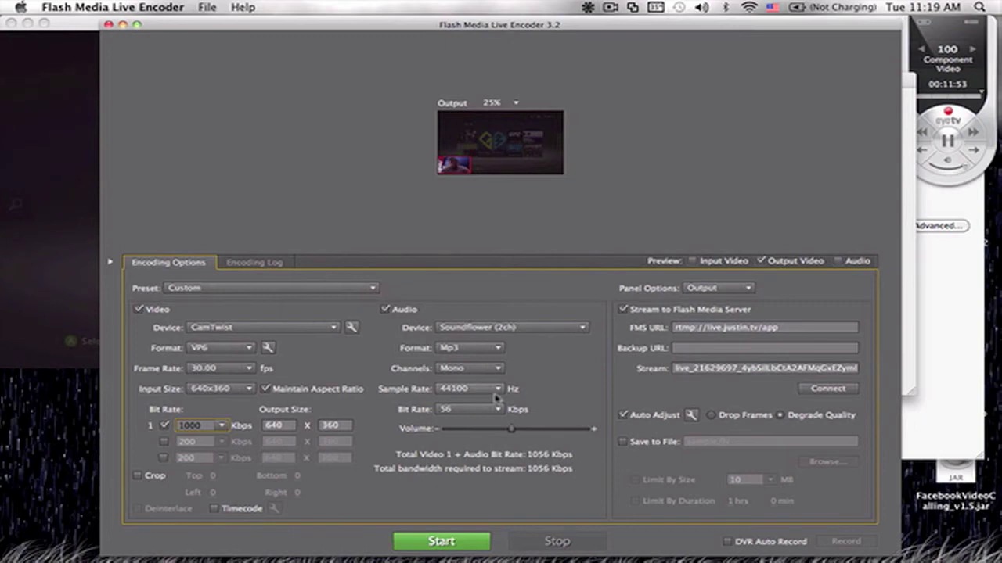
click(501, 365)
click(509, 371)
click(497, 369)
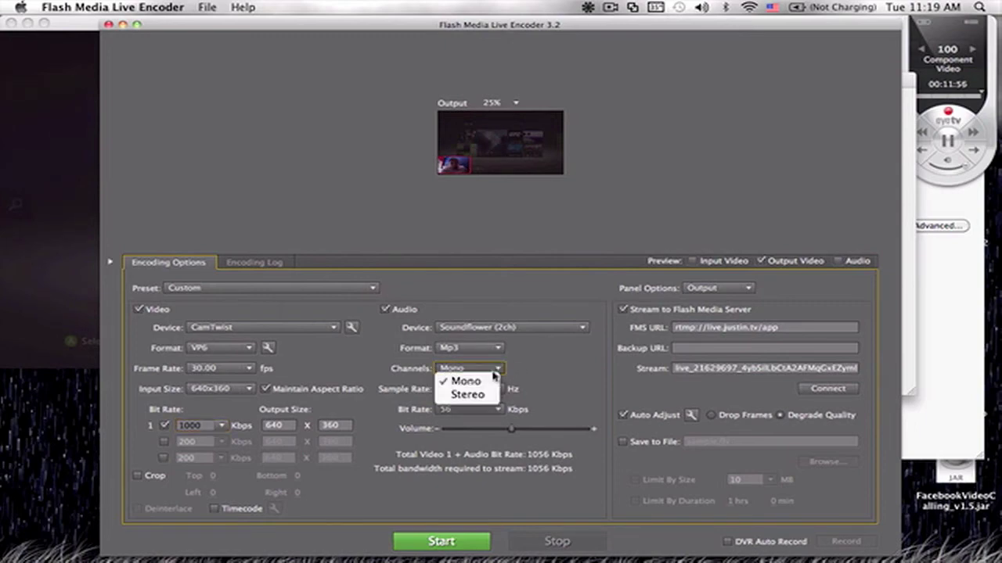
click(535, 369)
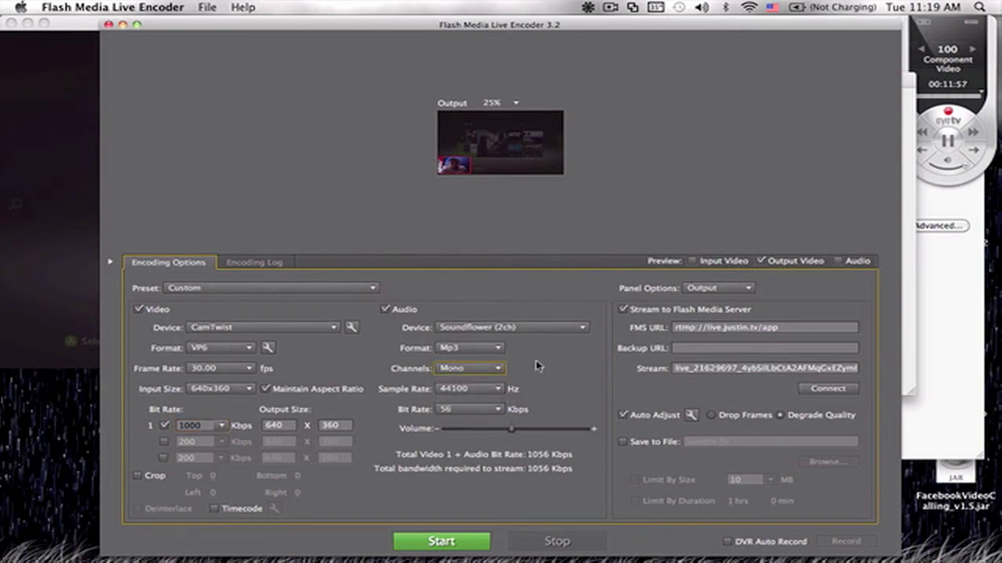
click(491, 331)
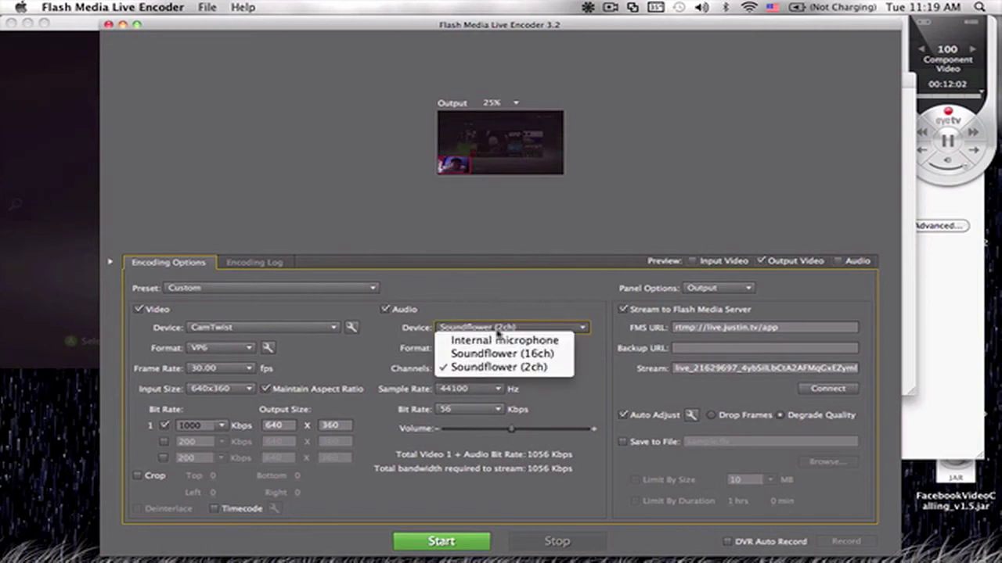
click(539, 373)
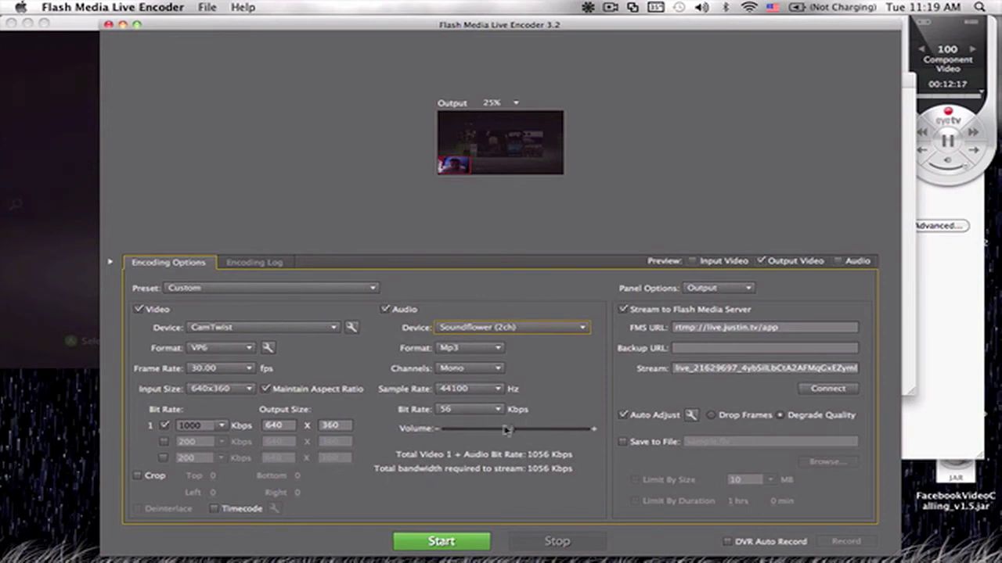
Step: Start the stream with a slightly raised audio volume and start hijacking the internal microphone in Audio Hijack Pro
click(521, 429)
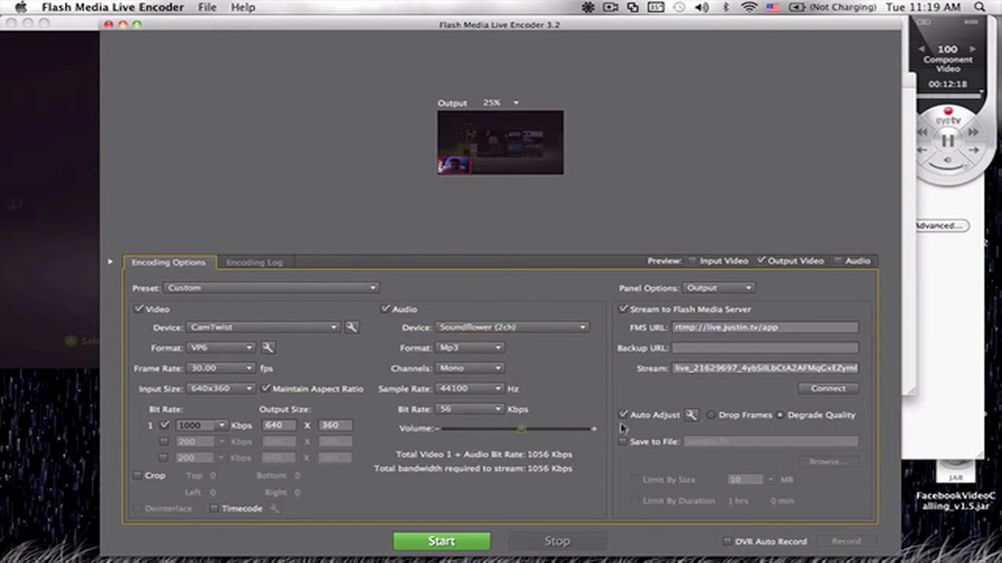
click(475, 544)
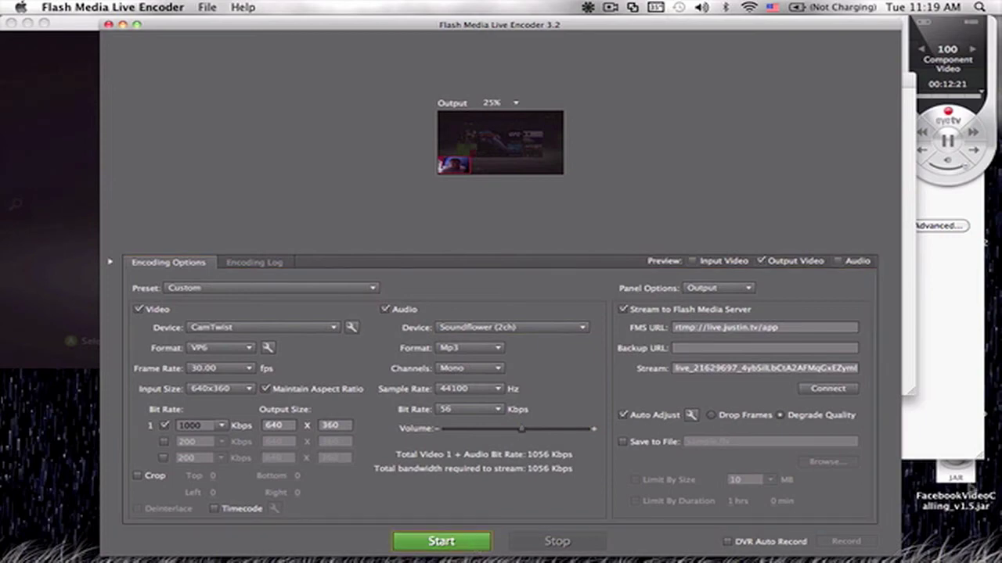
key(super+Tab)
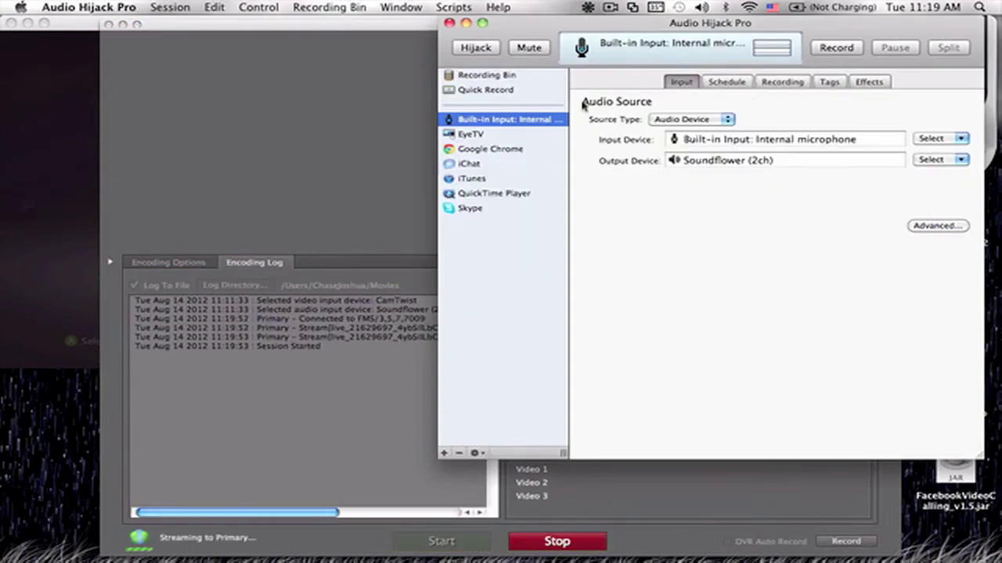
mouse_move(502, 557)
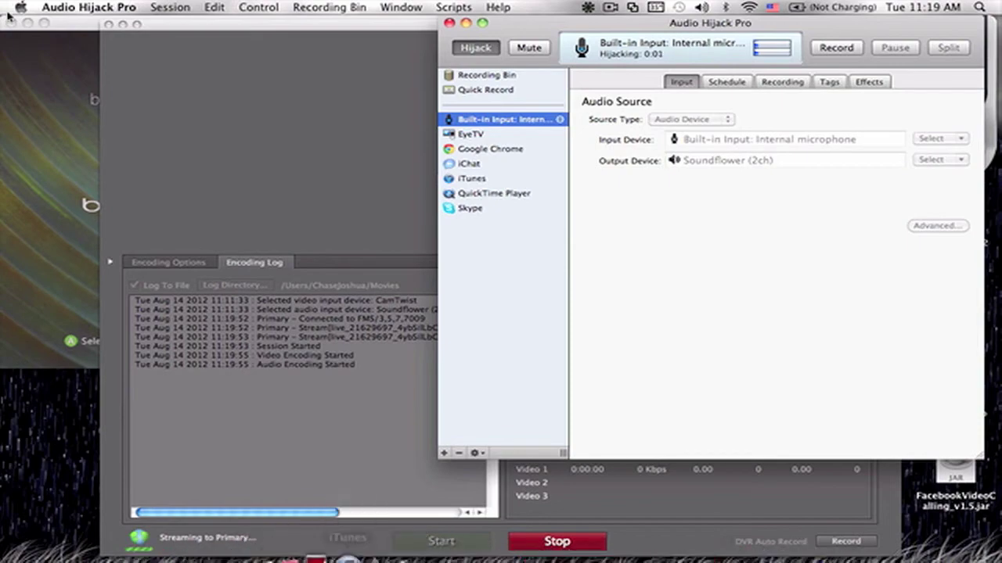
click(503, 554)
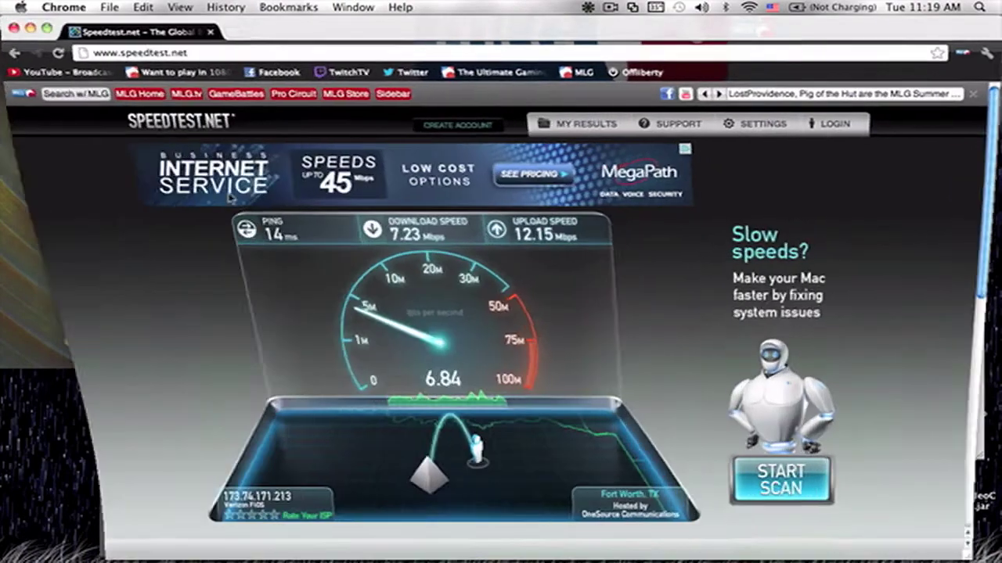
click(325, 71)
click(309, 53)
key(Right)
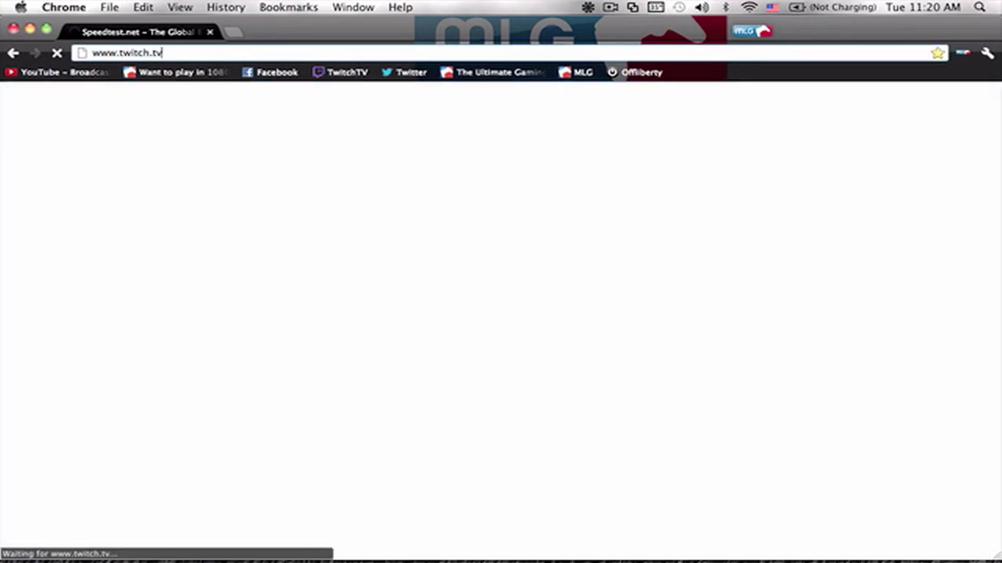
text(MLG)
key(BackSpace)
key(BackSpace)
key(BackSpace)
key(BackSpace)
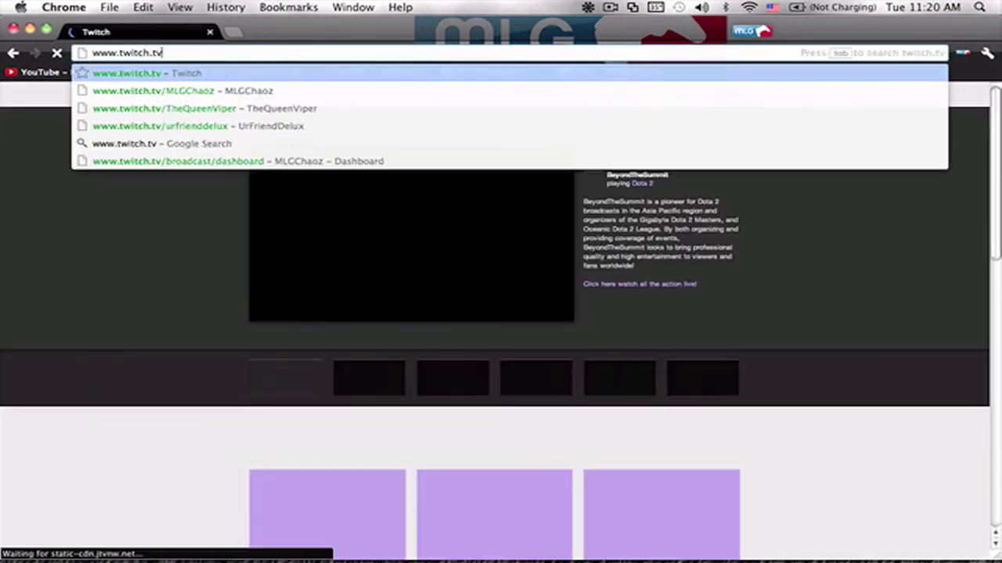
text(v/)
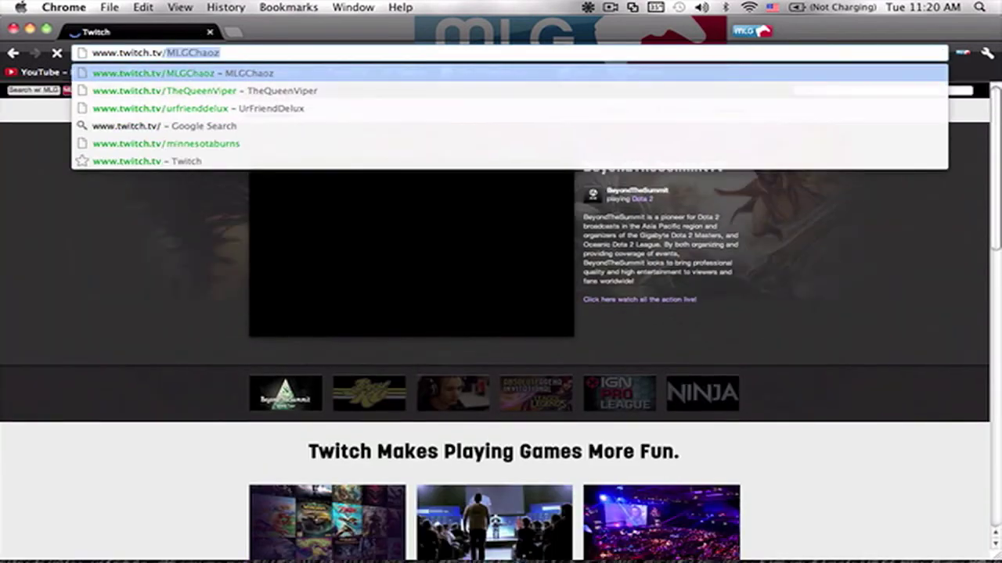
key(Right)
key(Return)
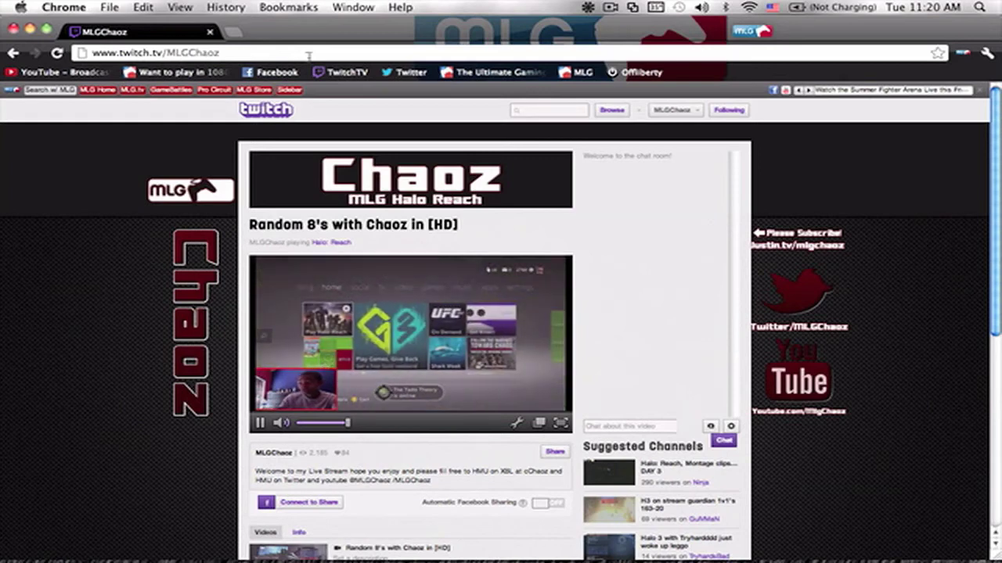
click(282, 423)
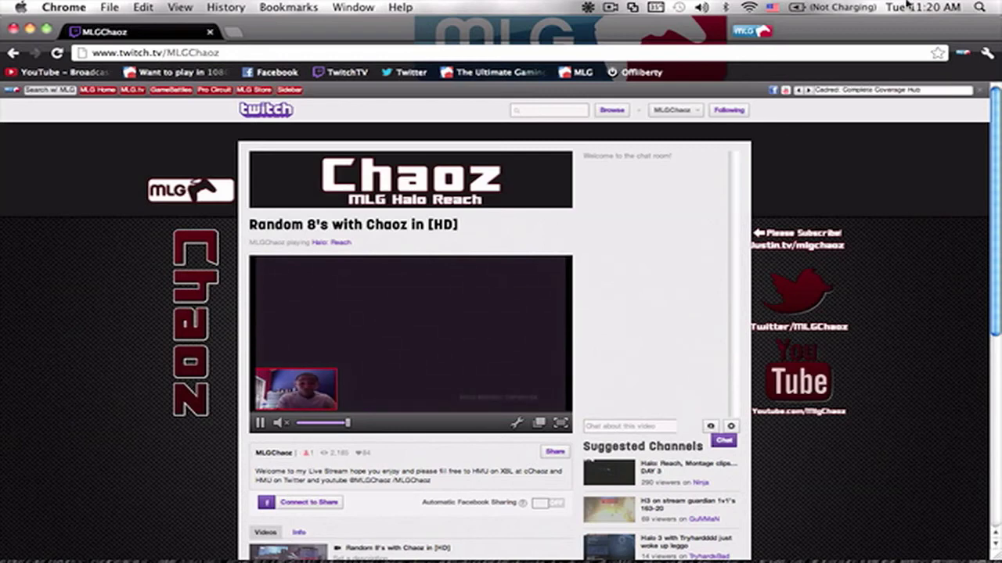
Step: Open the Twitch Broadcaster Dashboard and toggle its video preview off and back on to check the stream
click(674, 110)
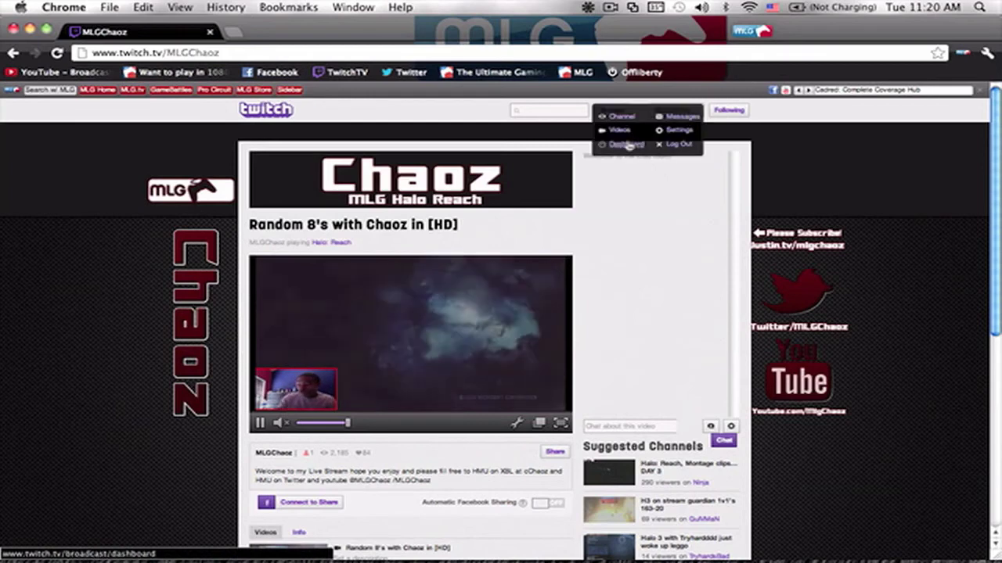
click(627, 145)
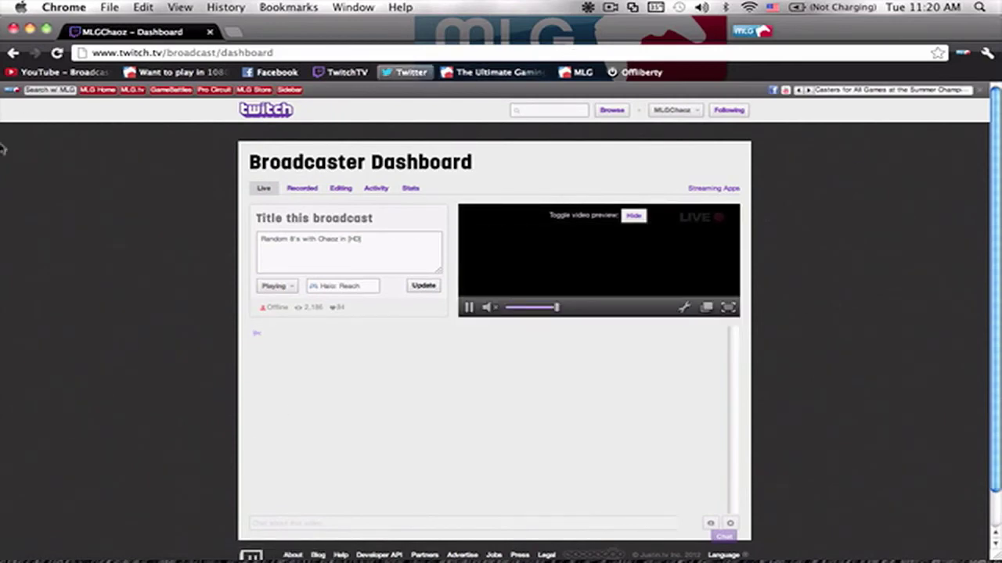
click(634, 215)
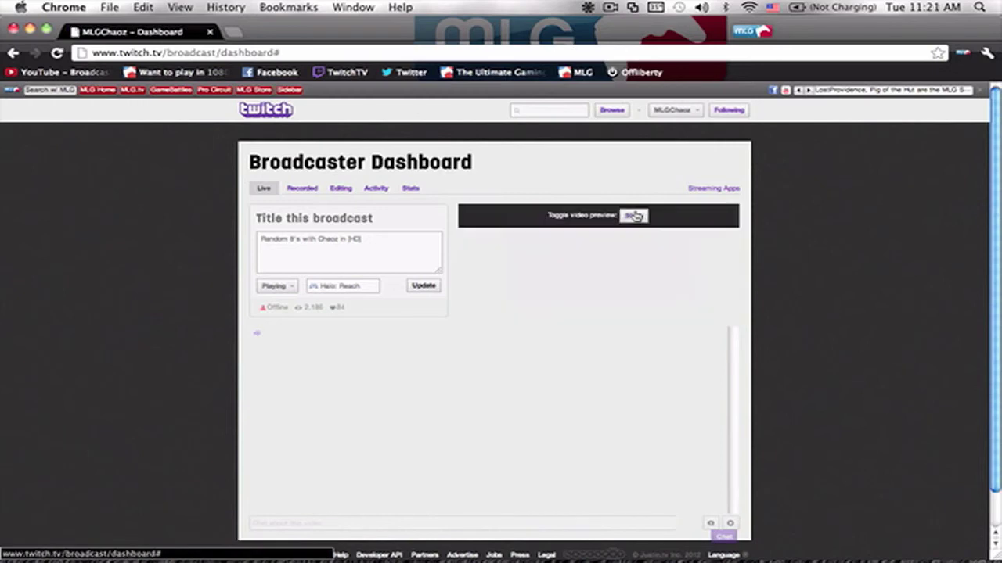
click(633, 215)
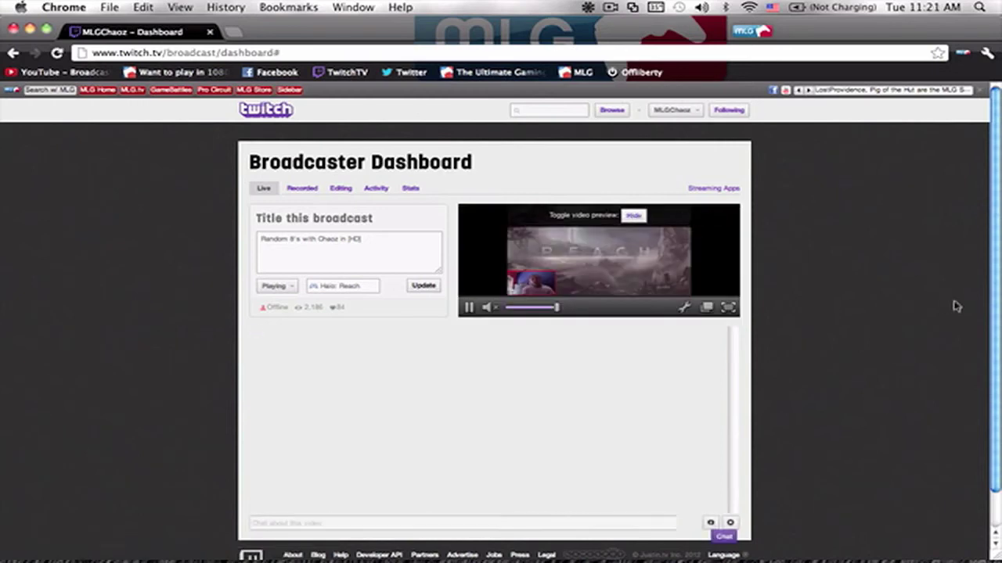
Step: Return to the channel page, watch the live stream in full screen and exit full screen
click(686, 113)
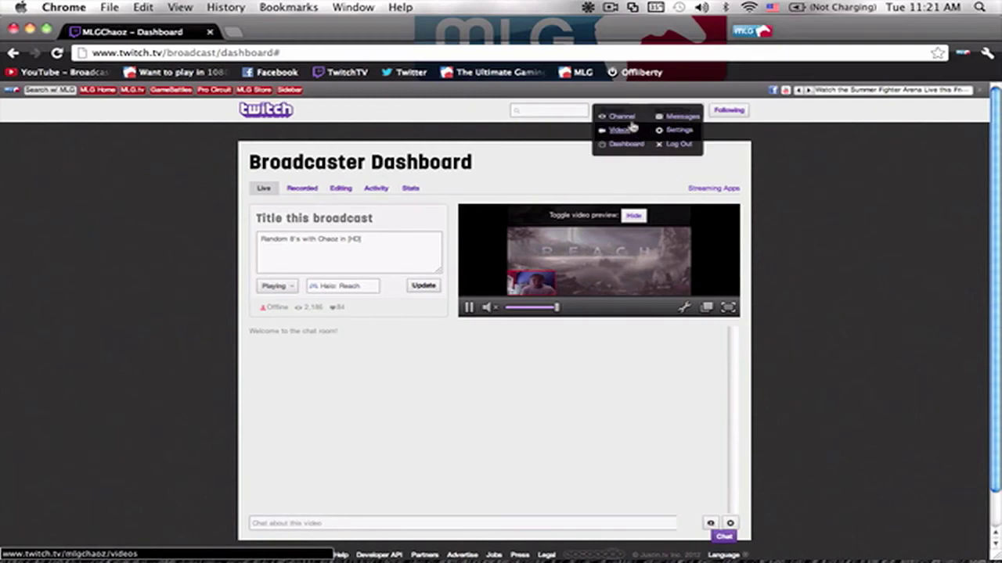
click(629, 121)
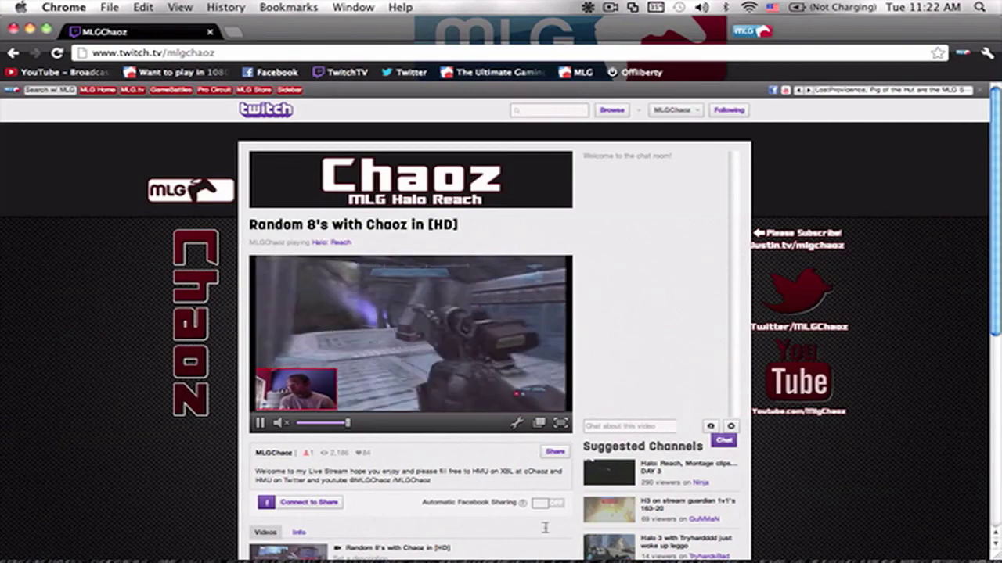
click(563, 432)
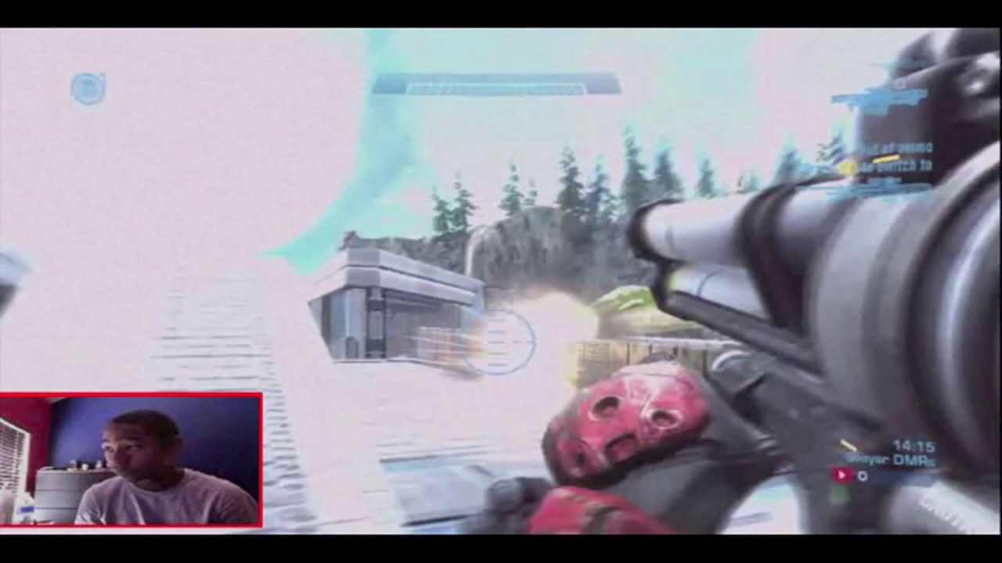
key(Escape)
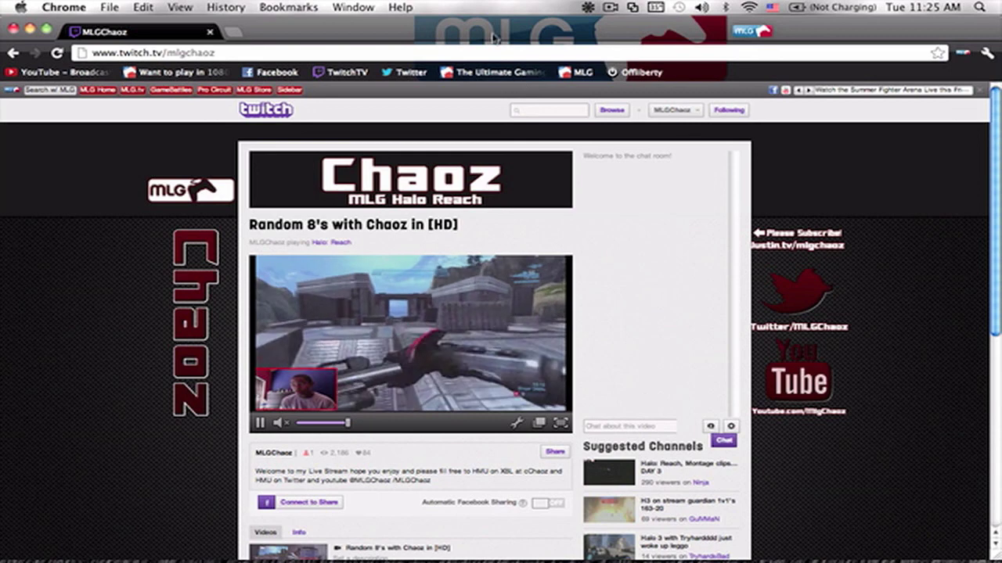
click(610, 7)
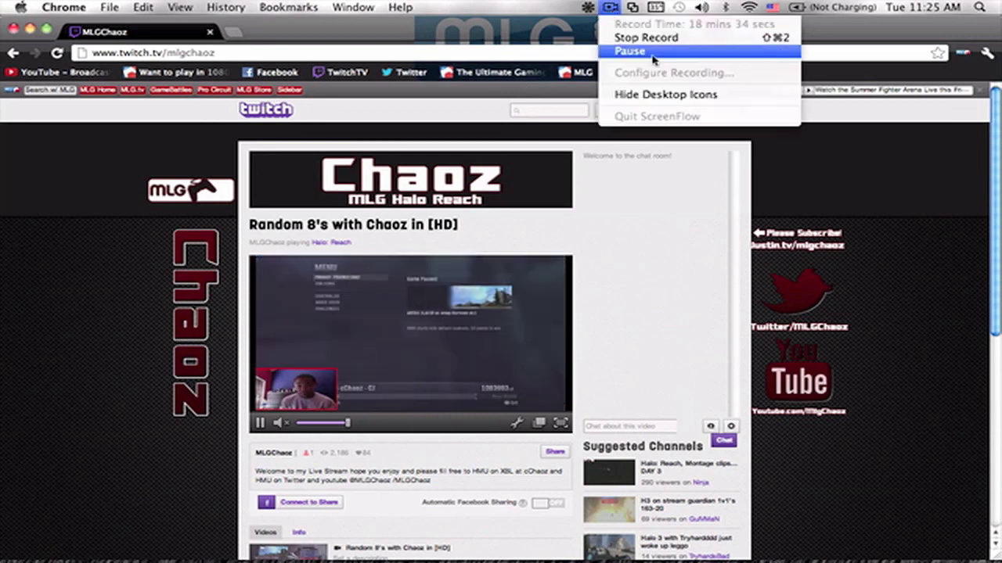